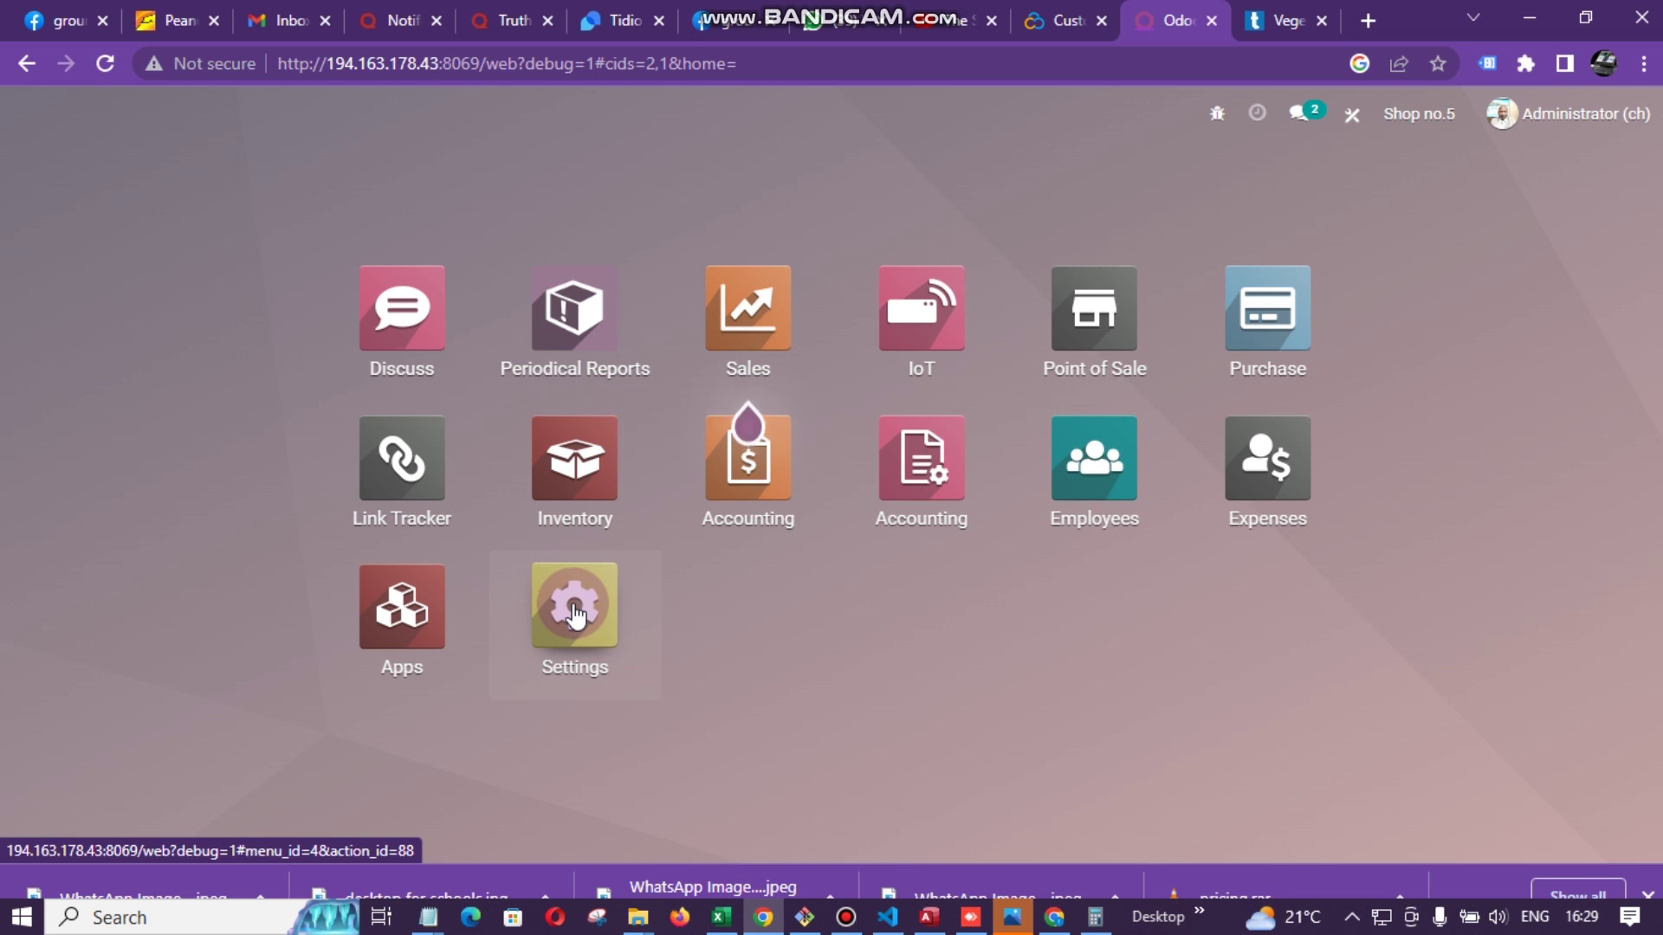
# - Open Settings and show the Users & Companies > Users list
pyautogui.click(574, 617)
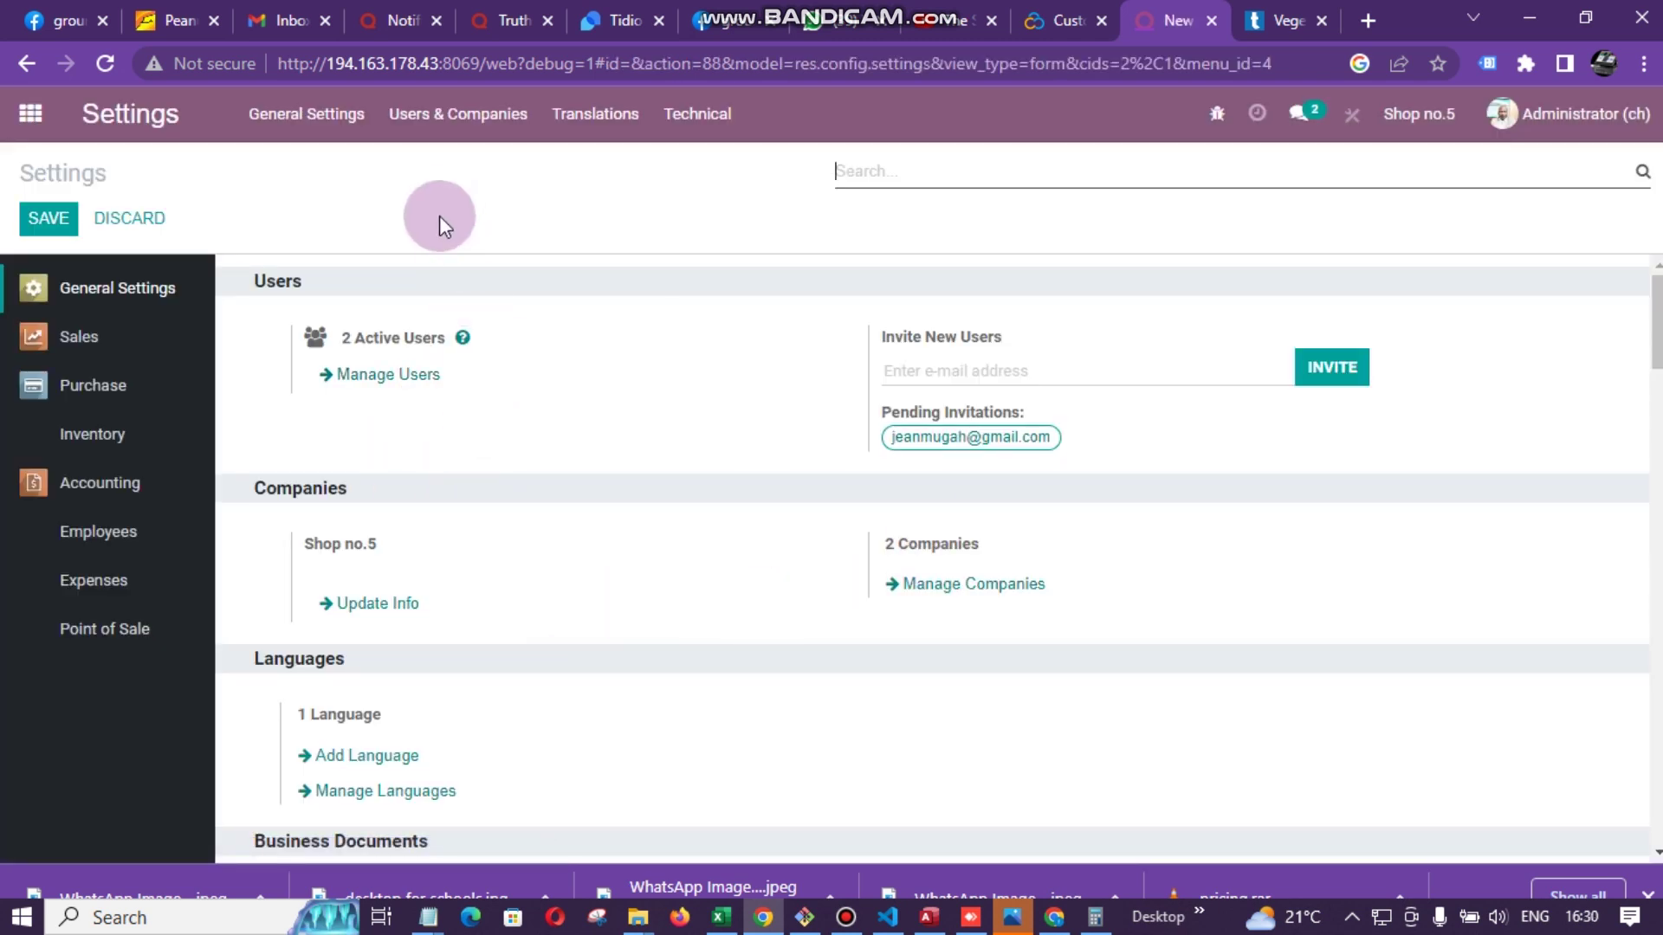
pyautogui.click(482, 130)
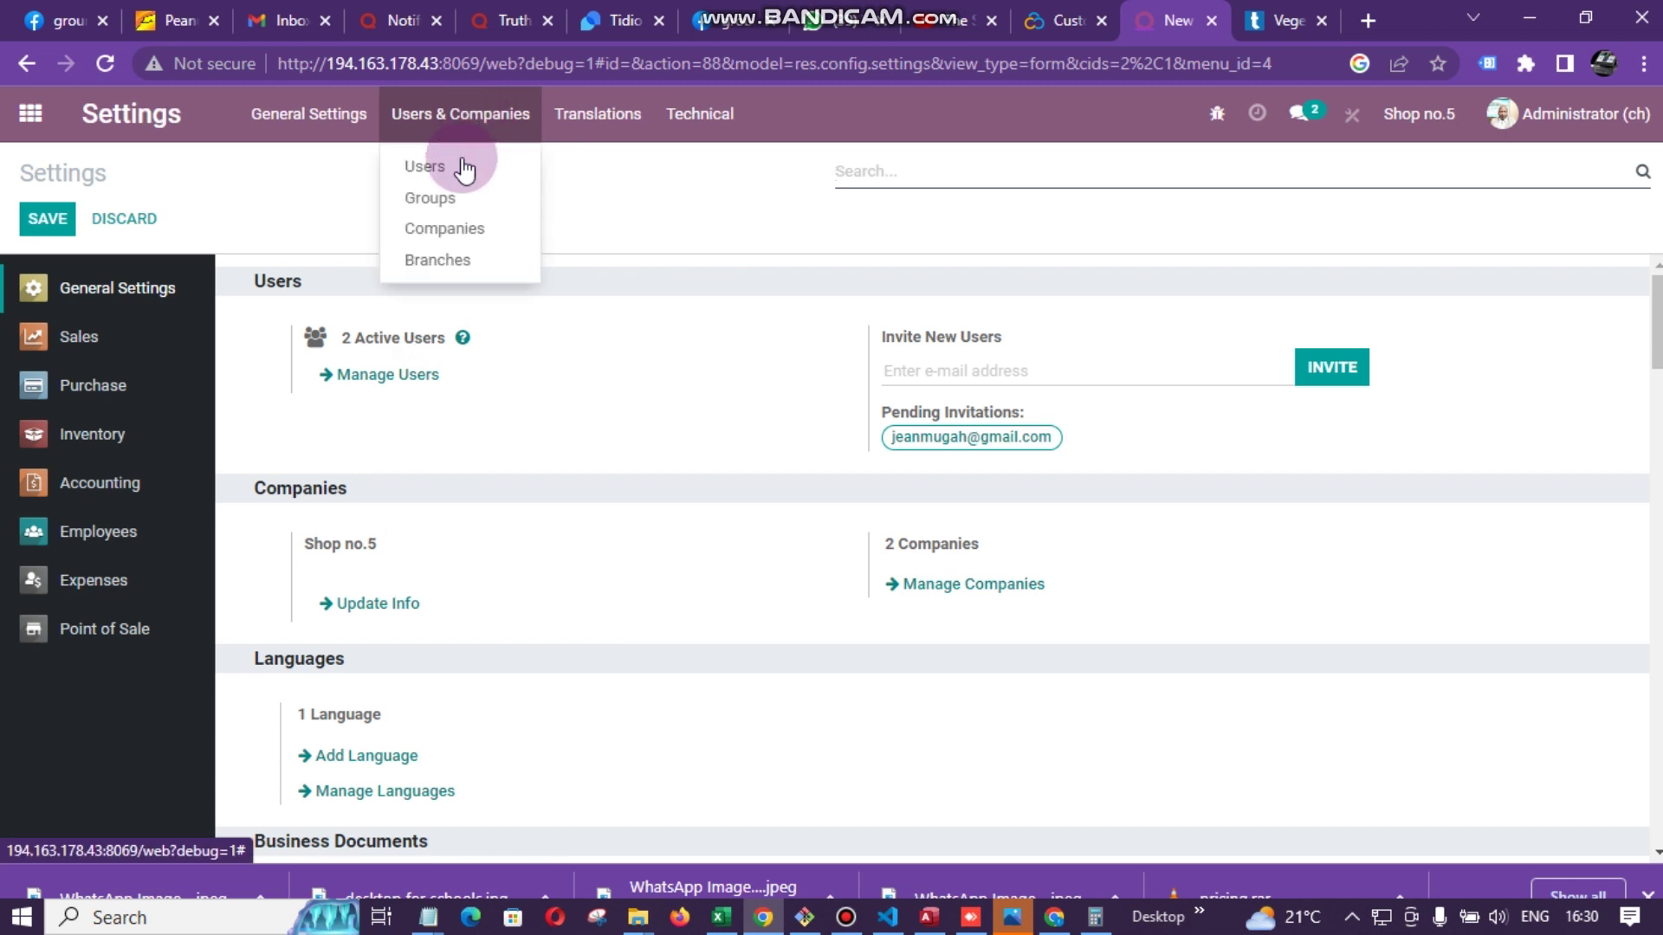
pyautogui.click(460, 164)
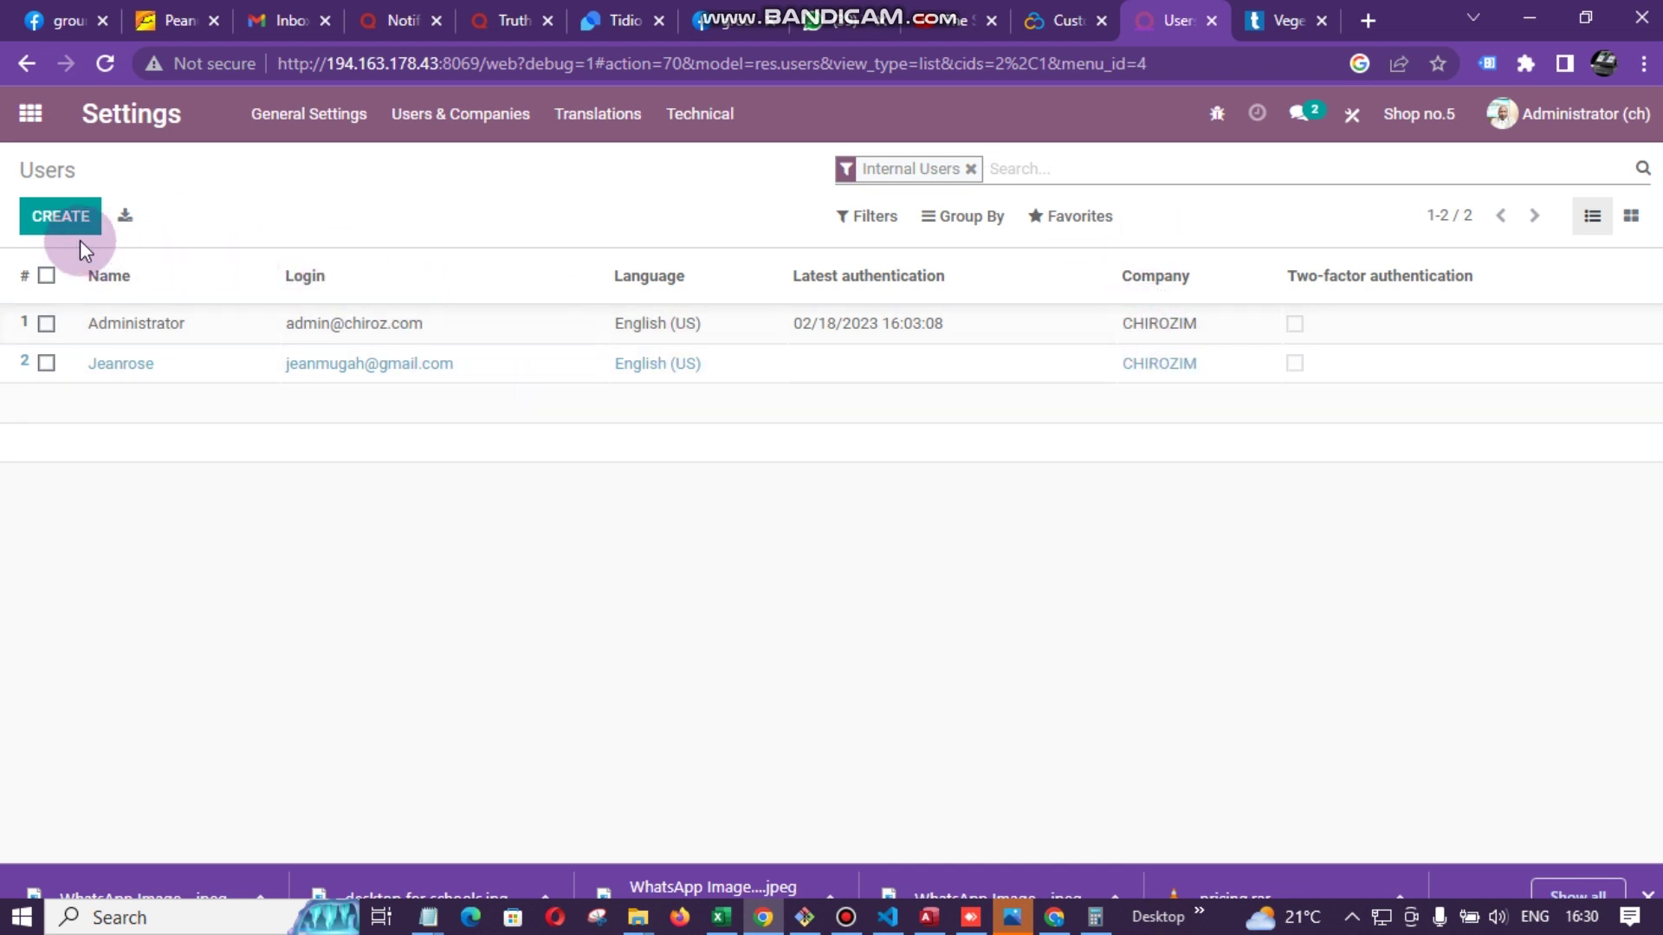
# - Create a blank user form, entering the new user's name and the start of their e-mail address
pyautogui.click(61, 217)
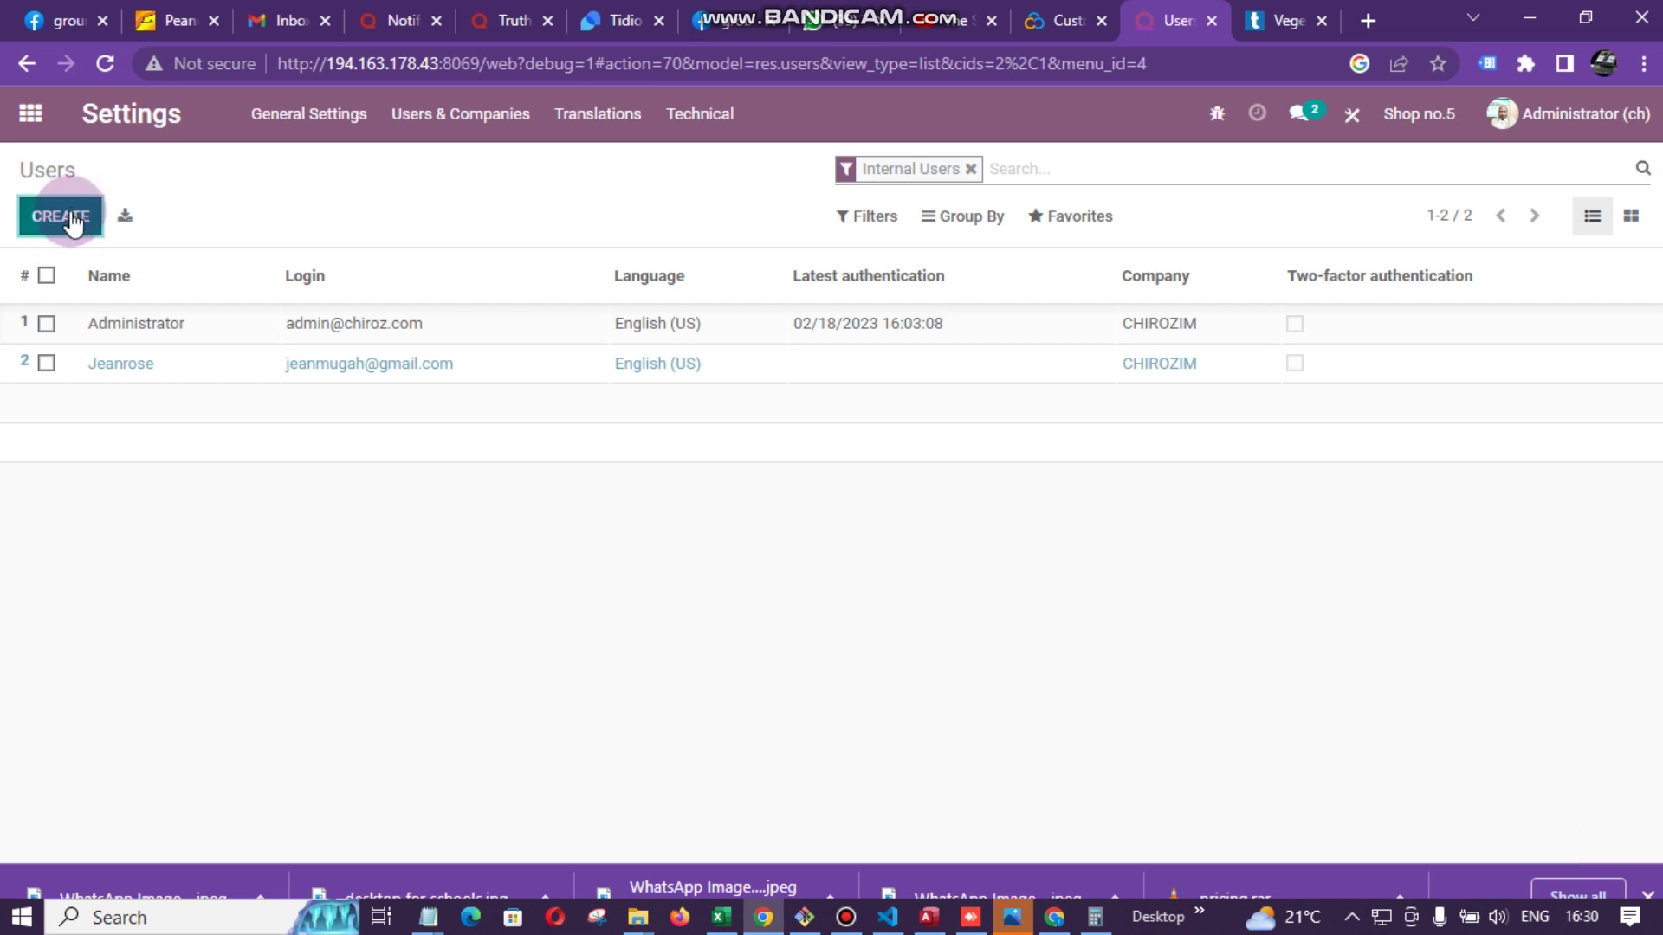
pyautogui.click(74, 224)
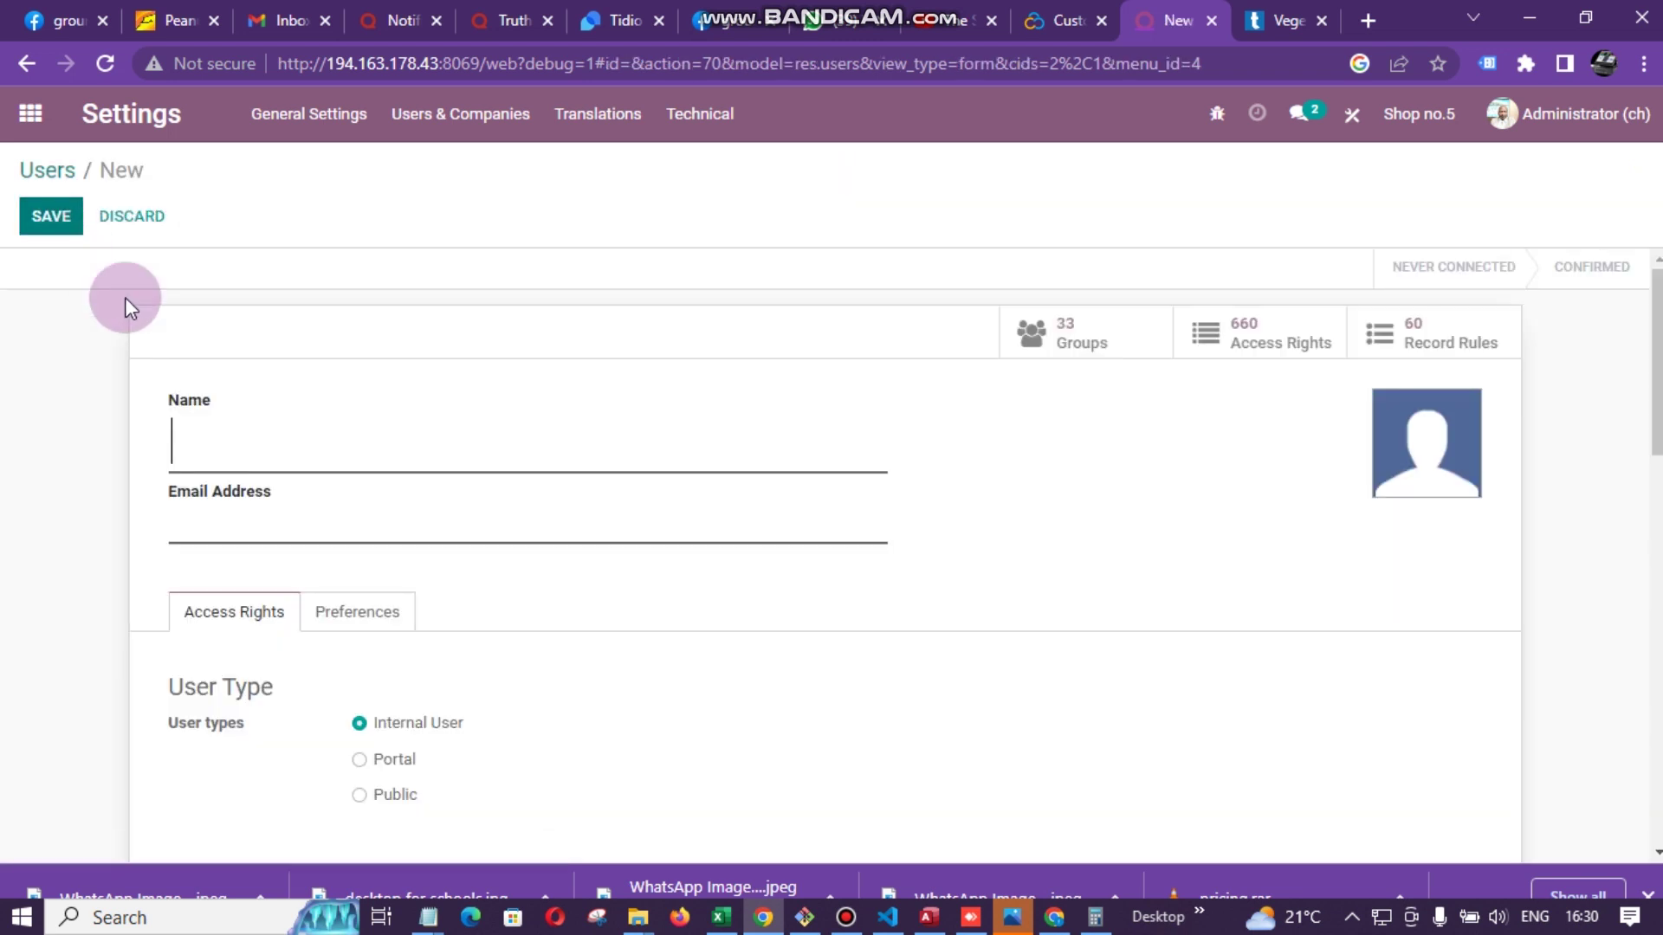
pyautogui.click(368, 433)
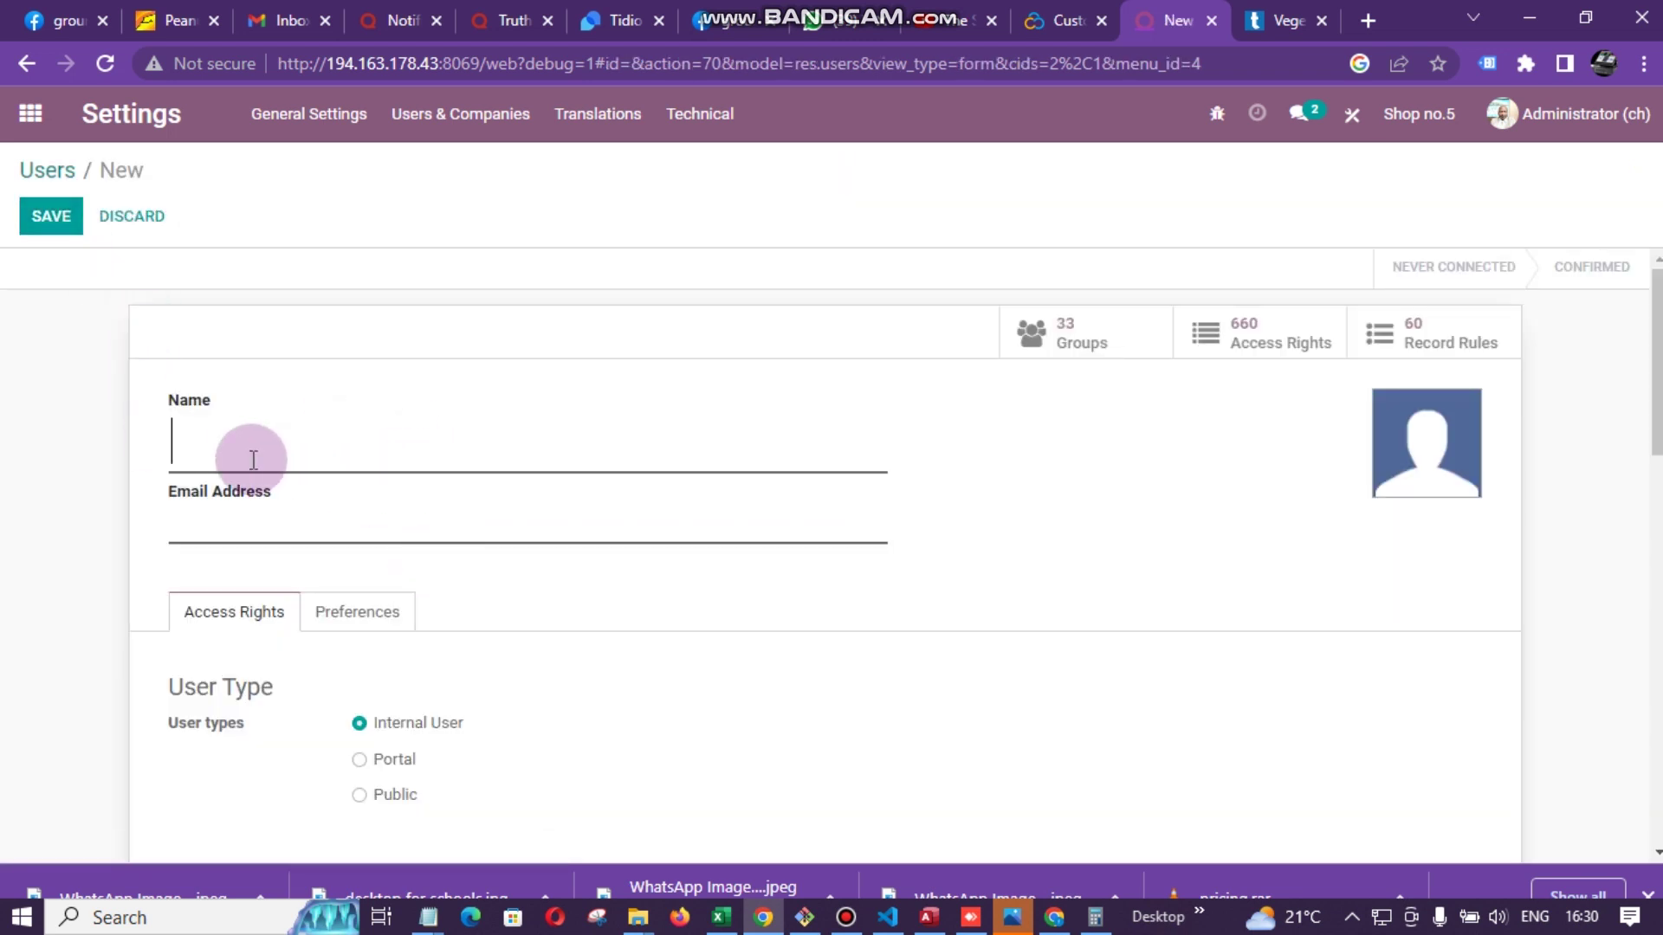
pyautogui.click(202, 524)
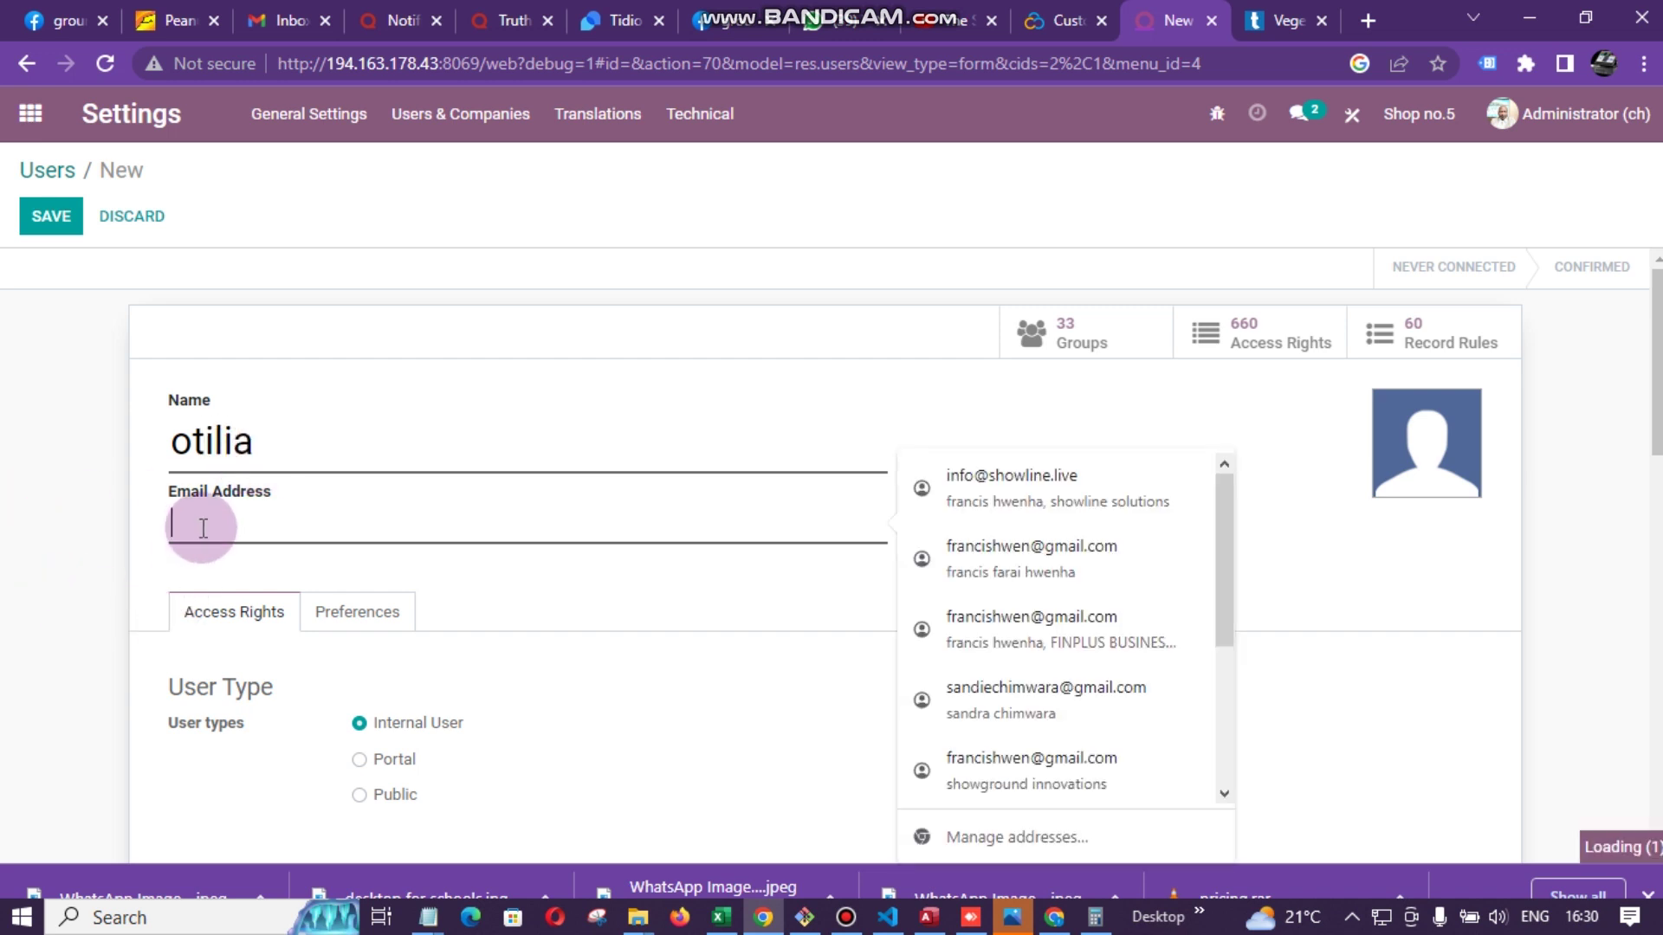
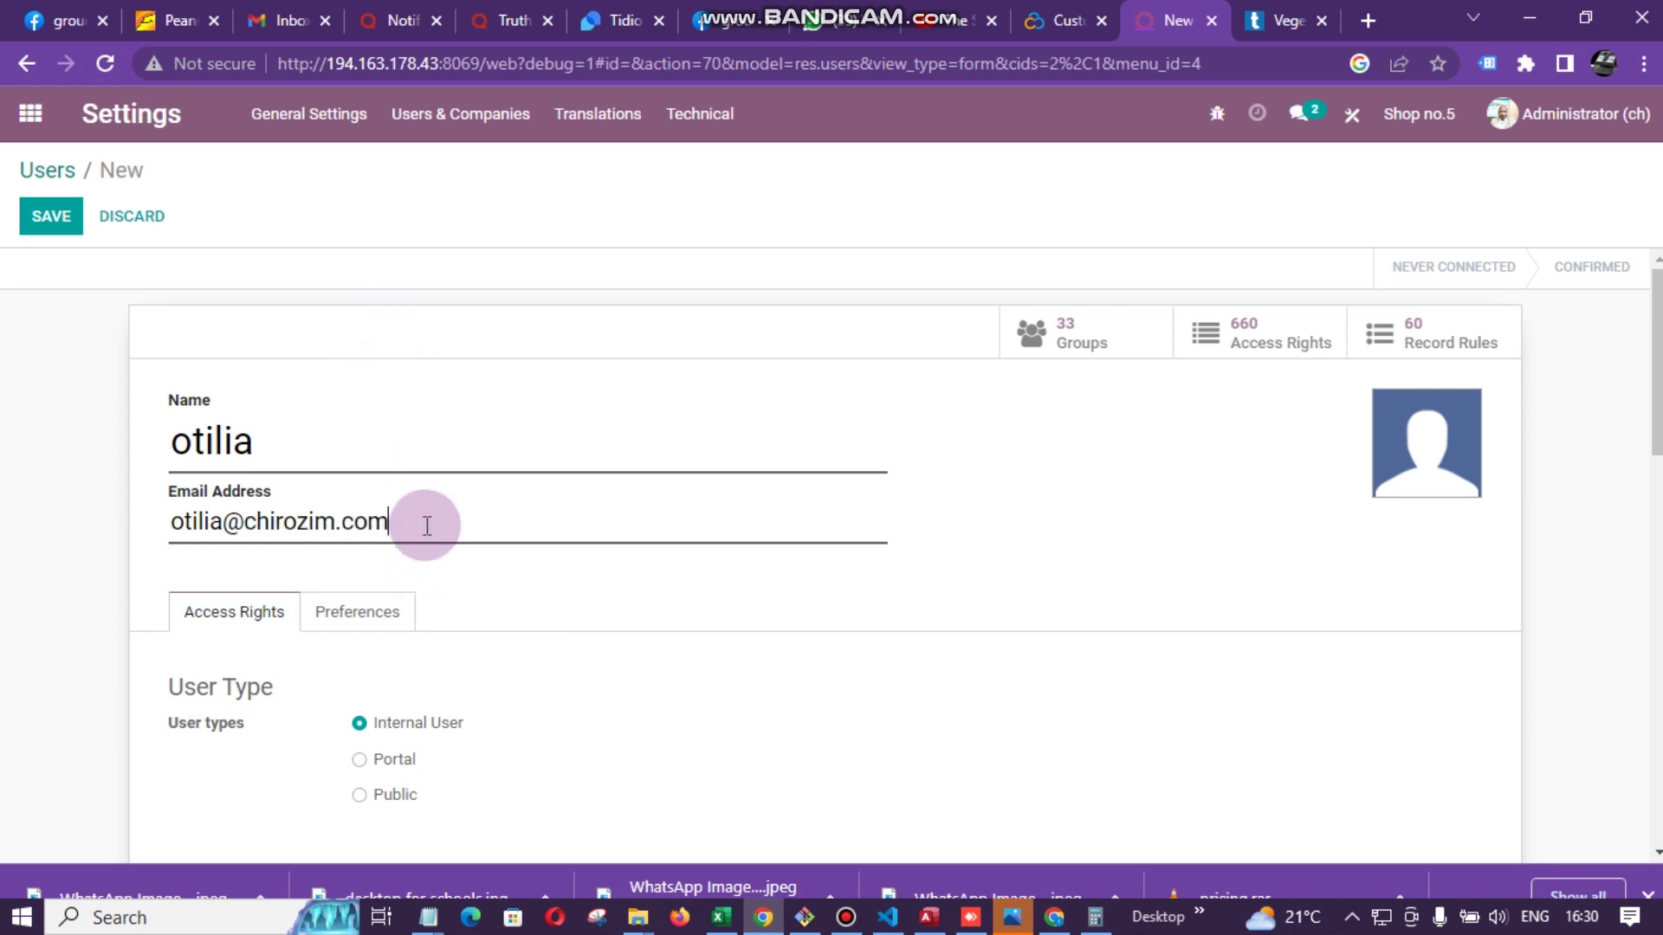
# - Set Sales access to User: All Documents, keeping Point of Sale at User
pyautogui.scroll(-4, 418, 569)
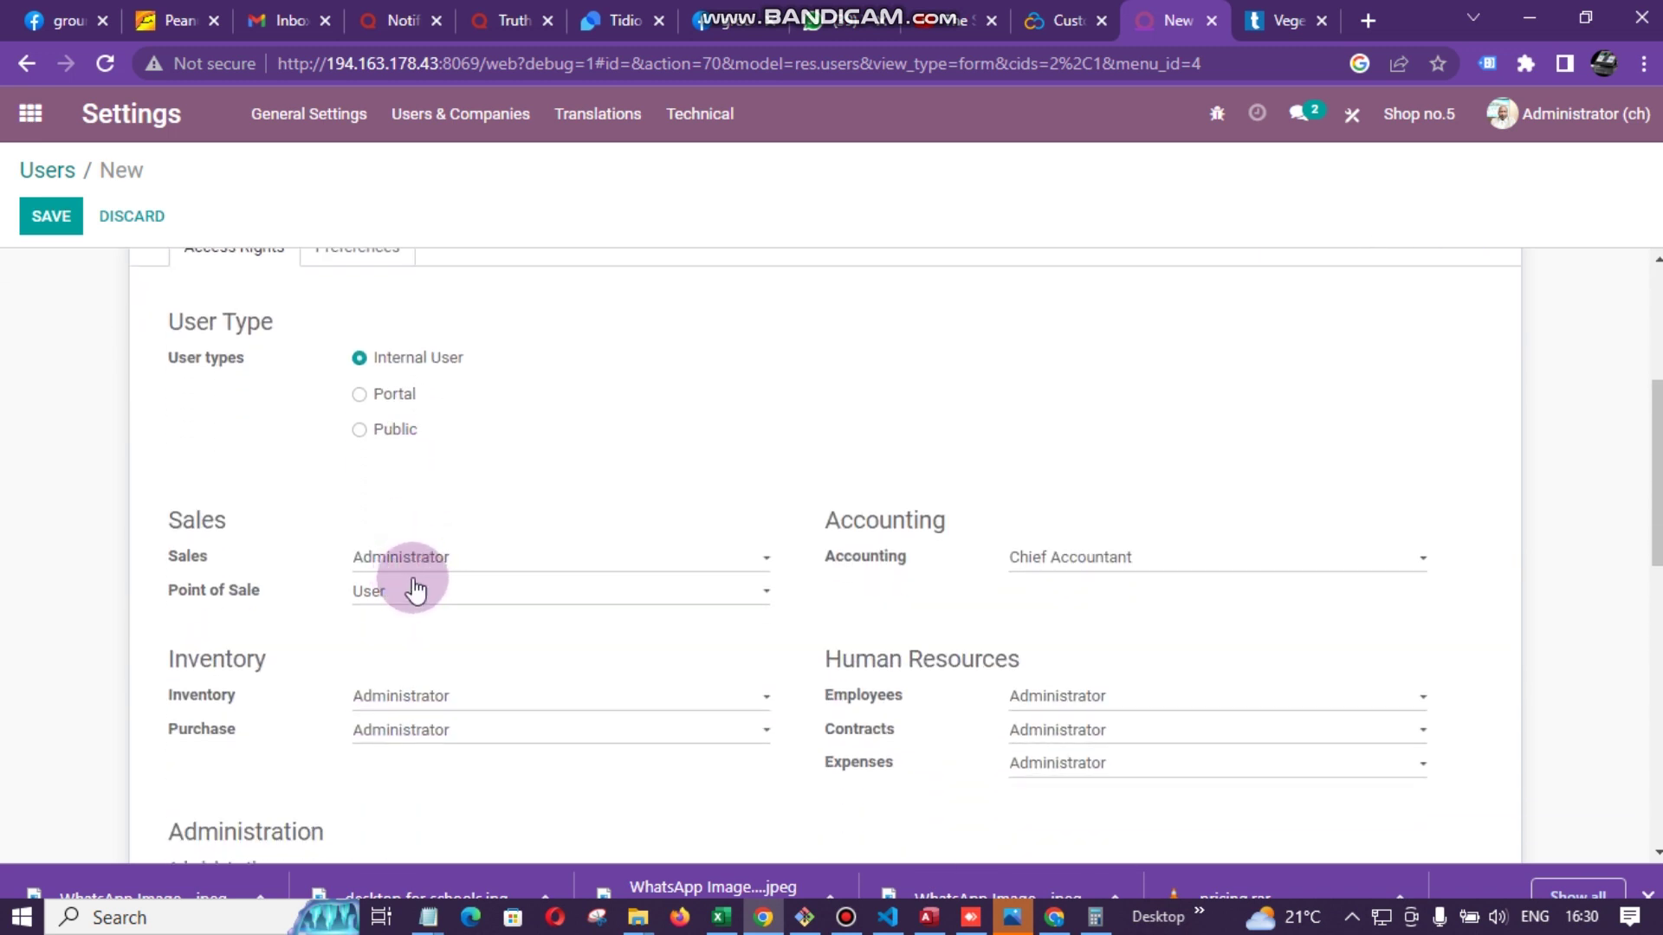
pyautogui.scroll(4, 441, 482)
pyautogui.scroll(-5, 413, 547)
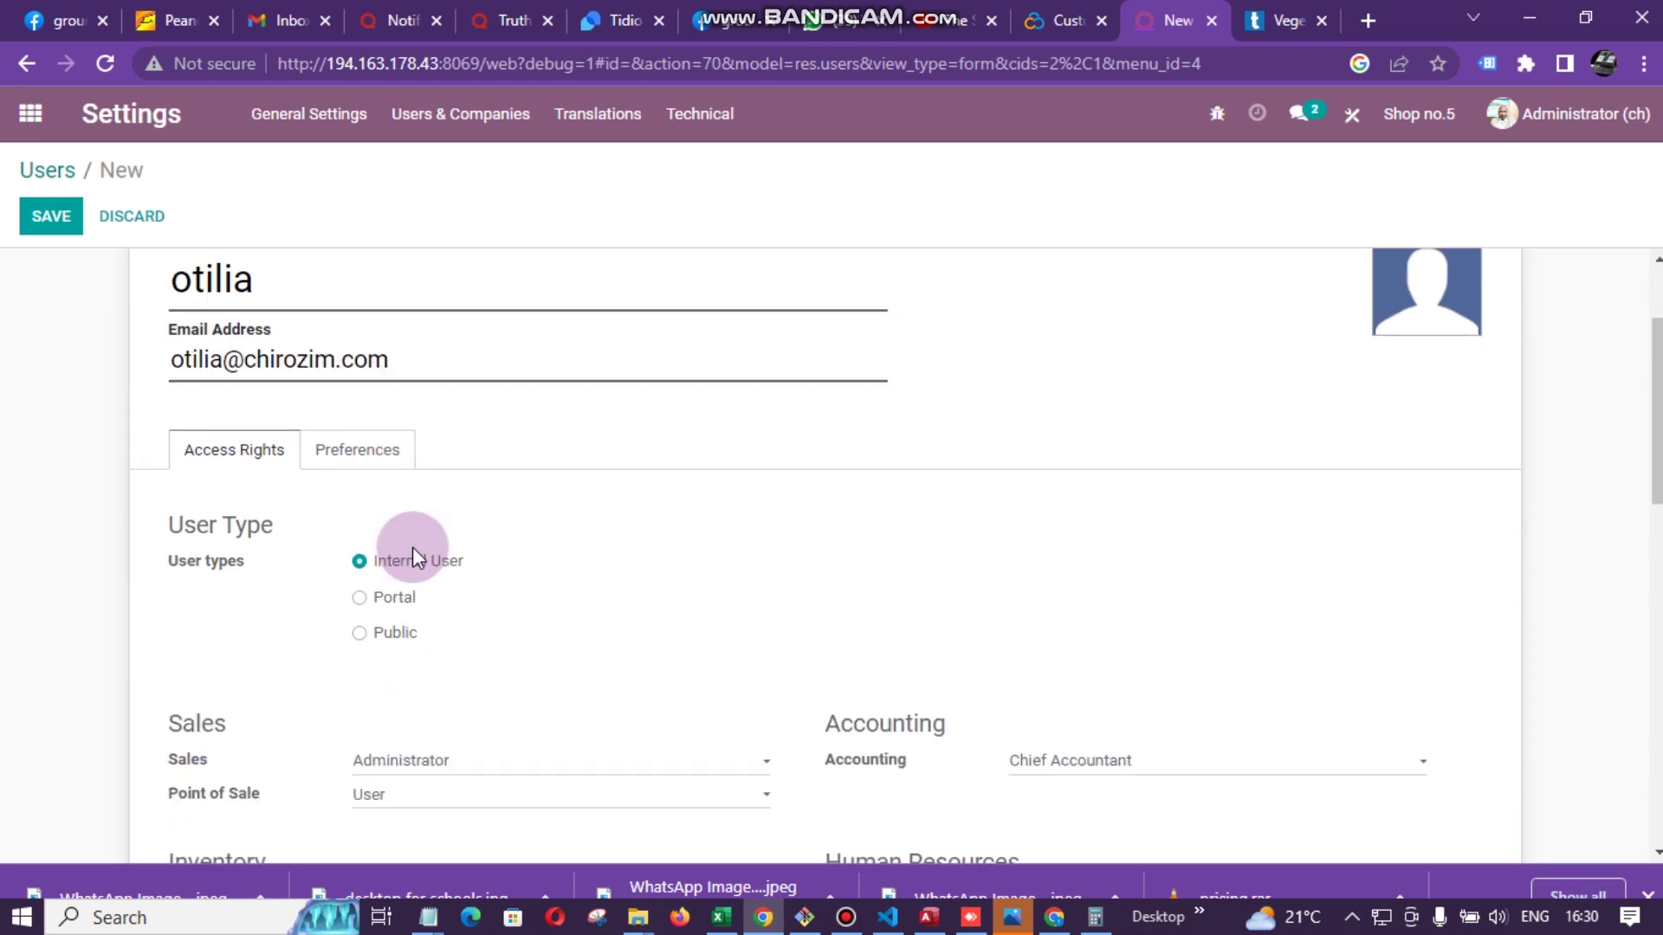
pyautogui.click(429, 453)
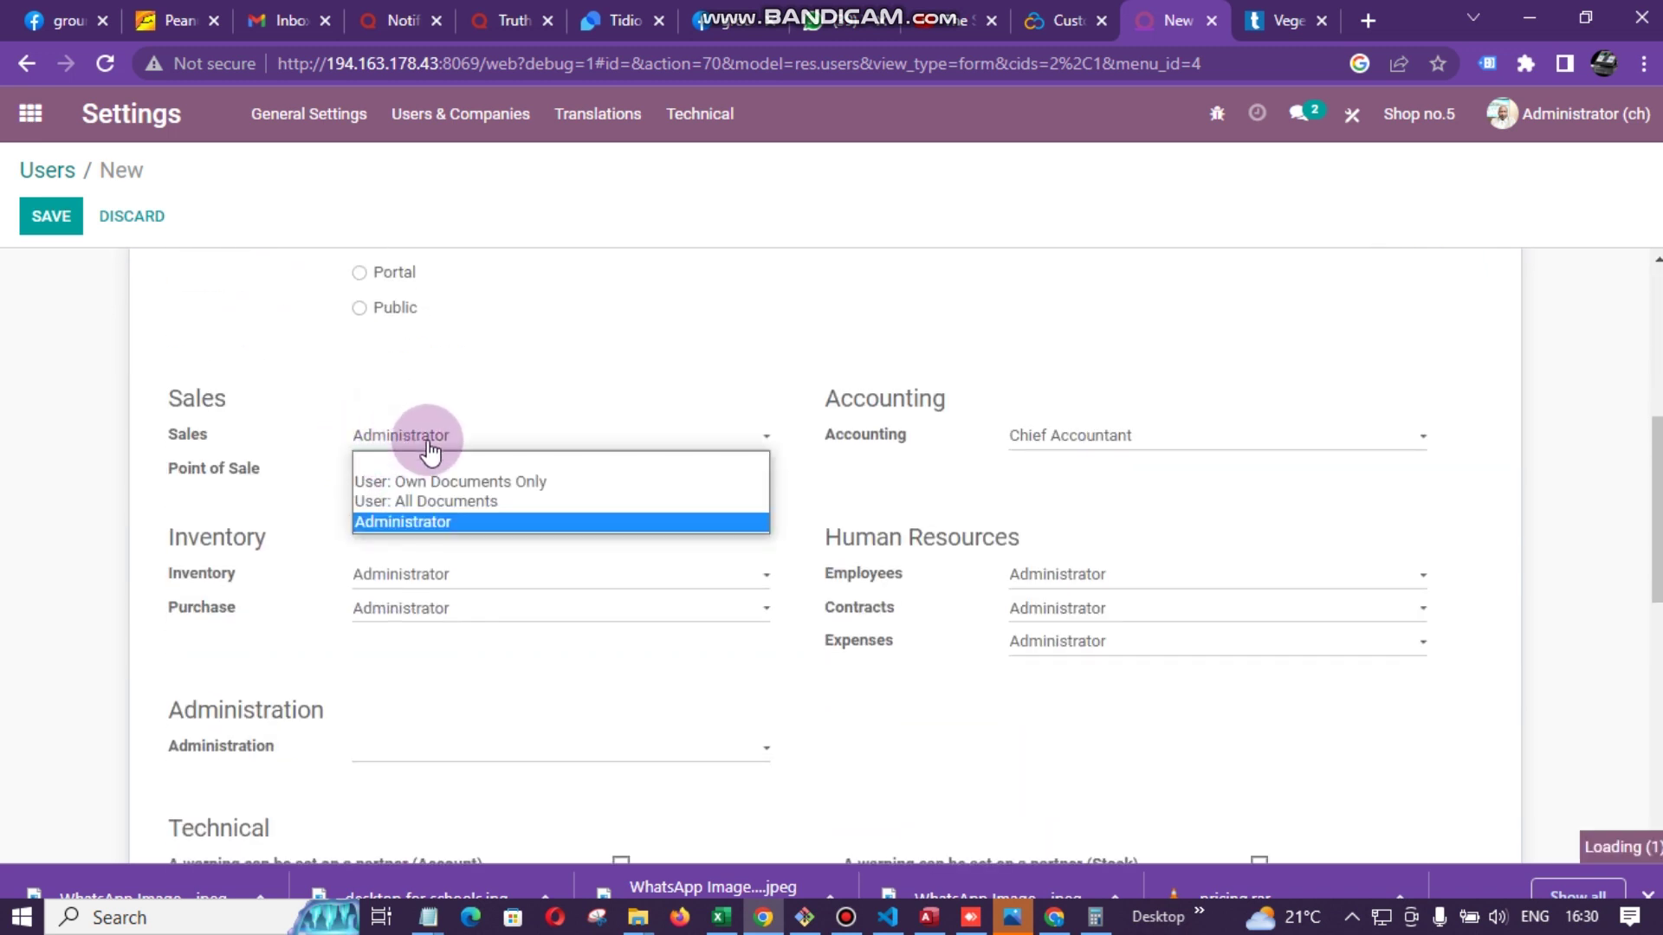
pyautogui.click(454, 500)
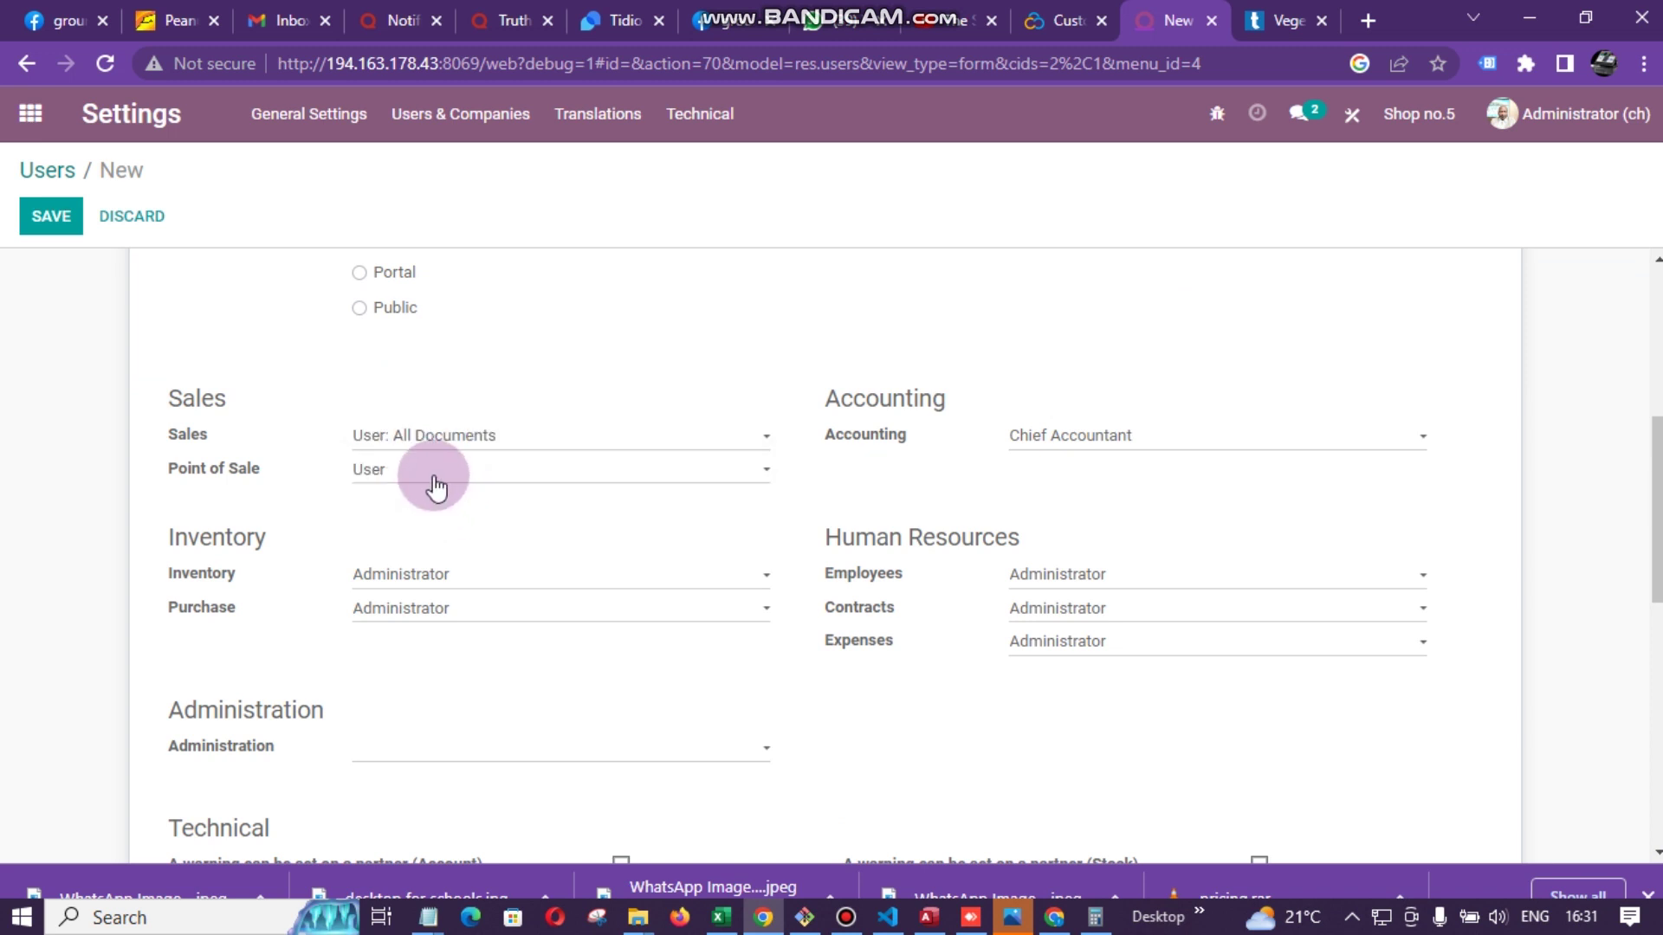
pyautogui.click(435, 483)
pyautogui.click(429, 516)
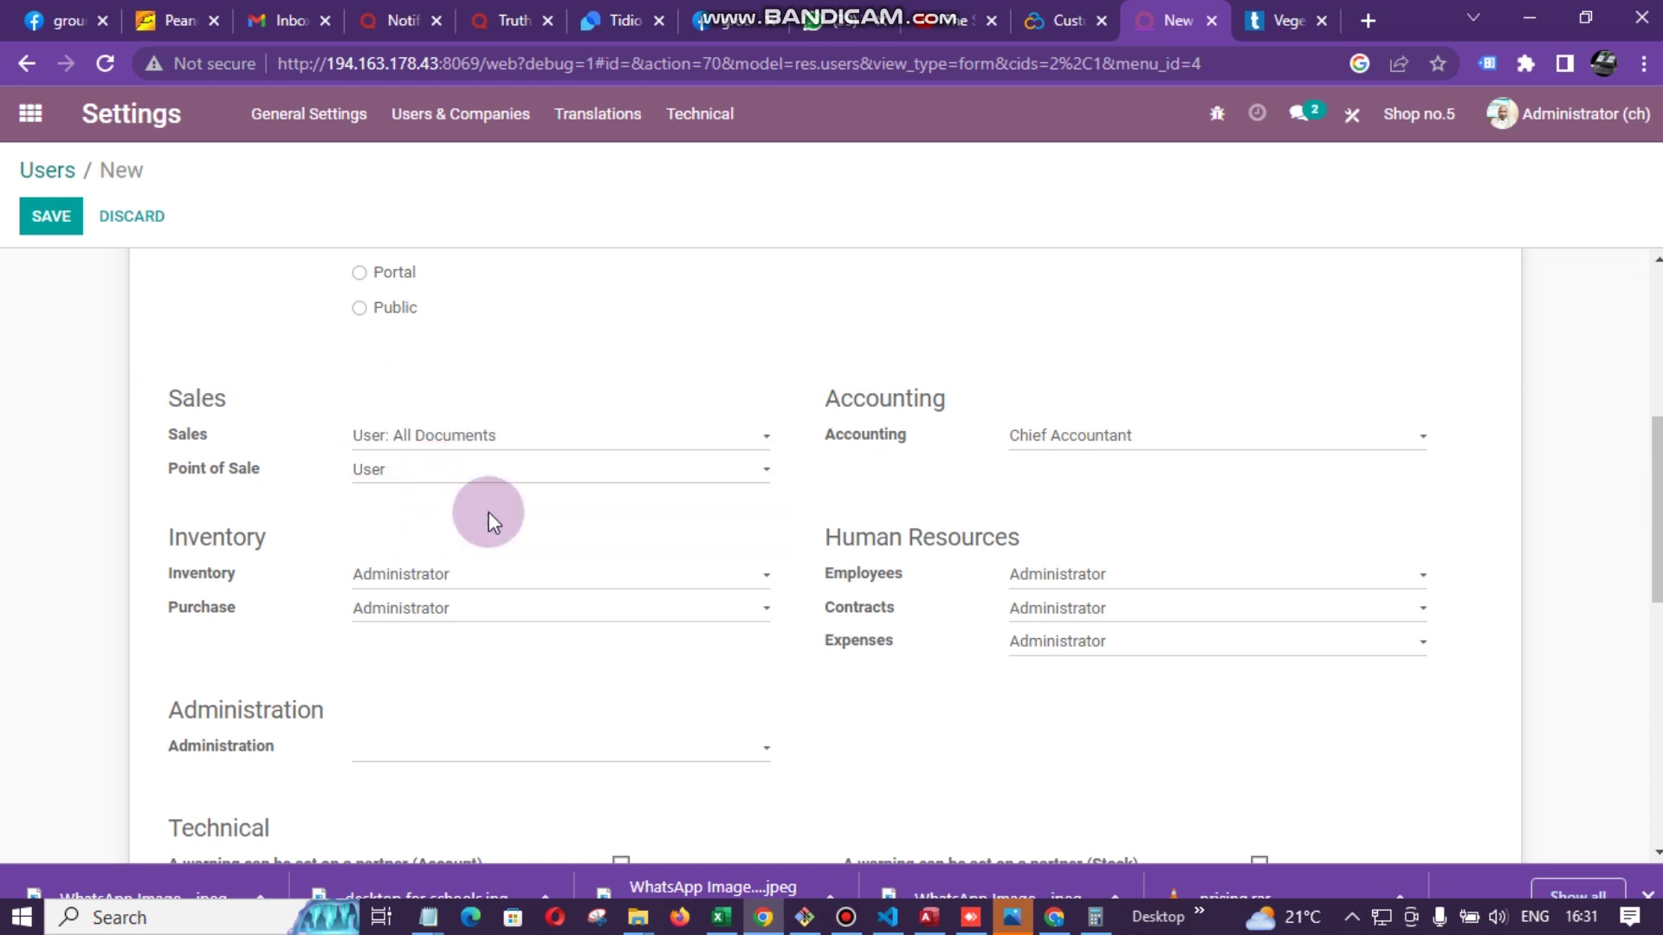
# - Clear the Accounting, Employees, Contracts and Expenses access rights
pyautogui.click(1072, 437)
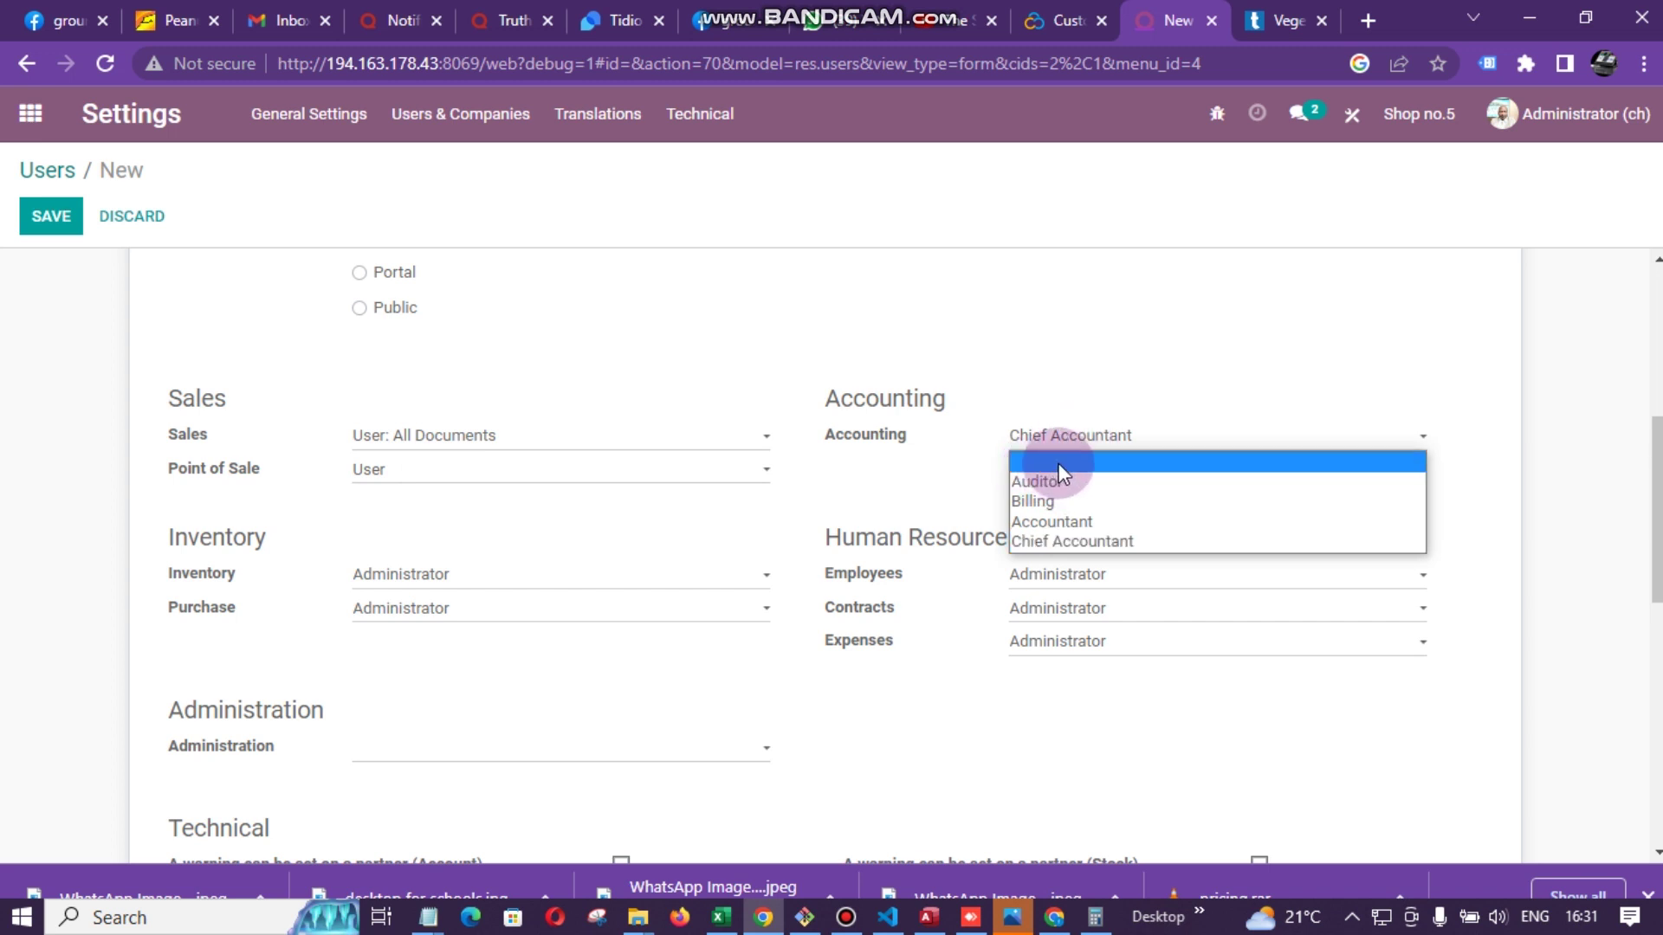
pyautogui.click(1069, 460)
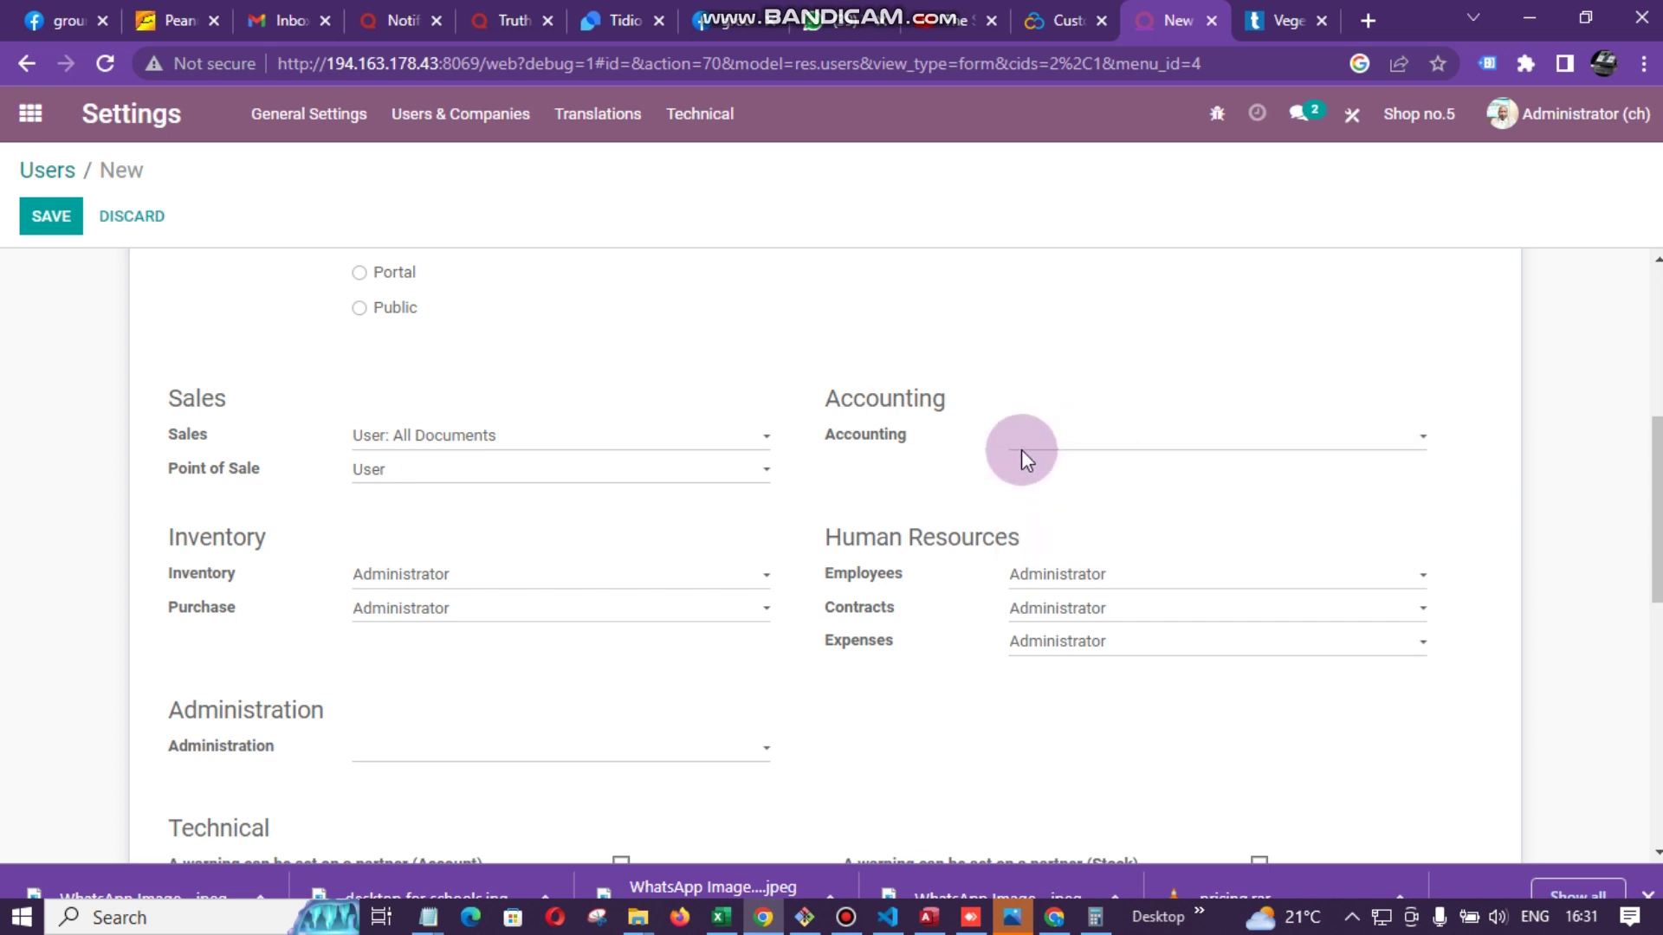
pyautogui.click(1086, 585)
pyautogui.click(1057, 596)
pyautogui.click(1057, 617)
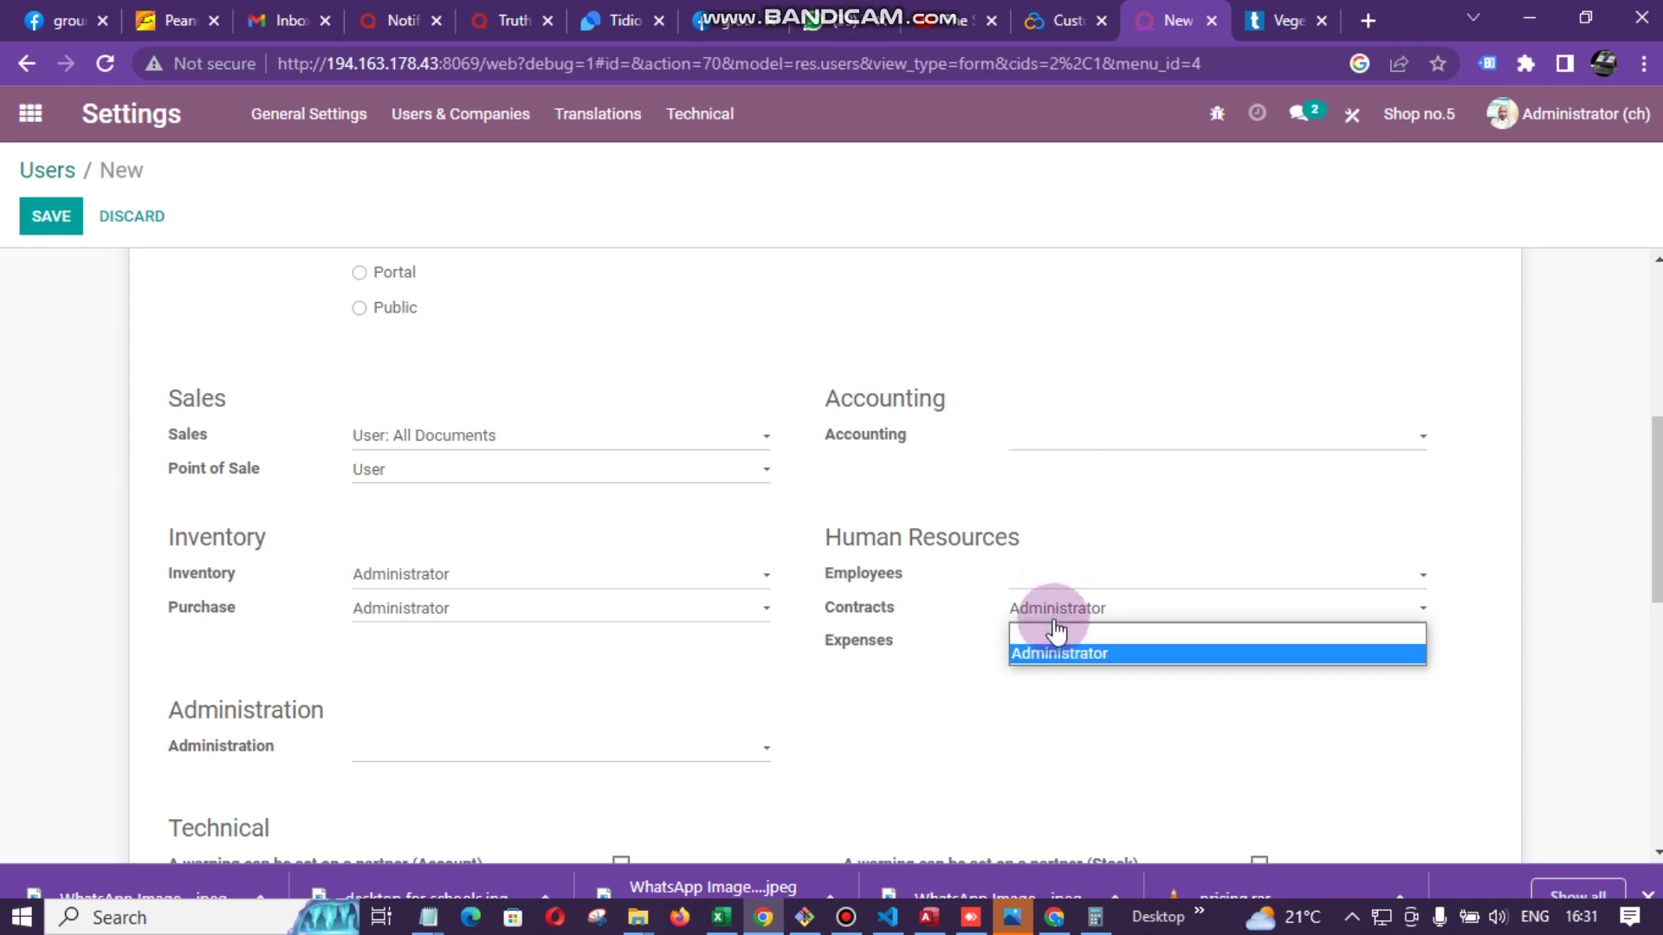
pyautogui.click(1055, 633)
pyautogui.click(1062, 642)
pyautogui.click(1059, 665)
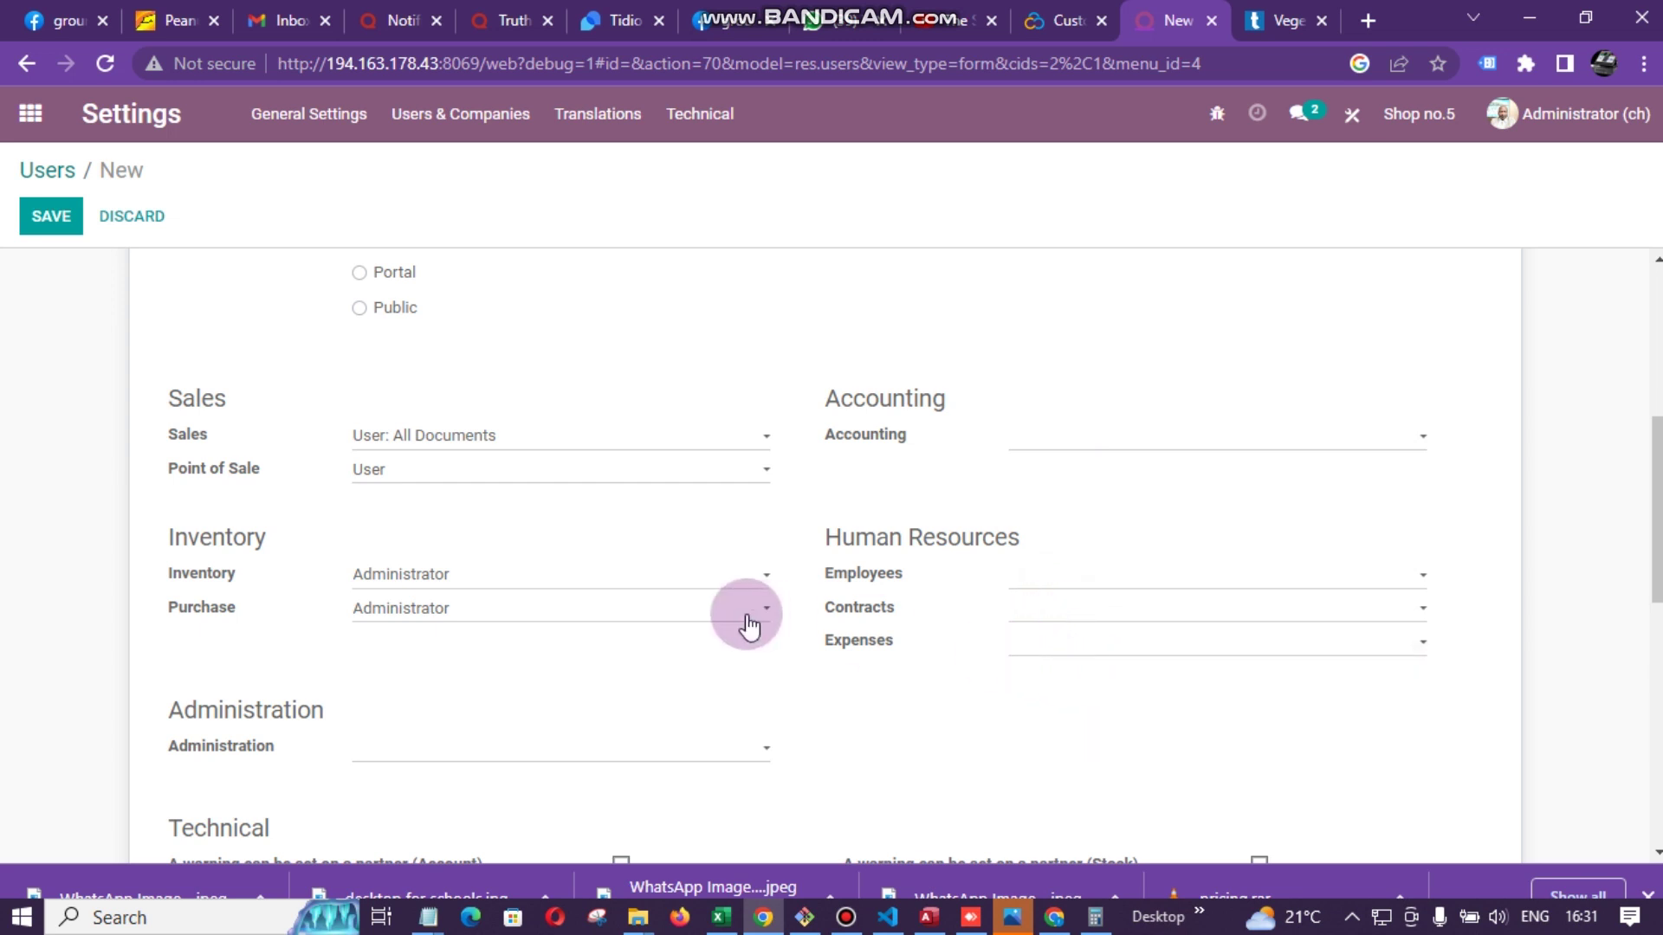
# - Clear Purchase access and set Inventory access to User
pyautogui.click(608, 615)
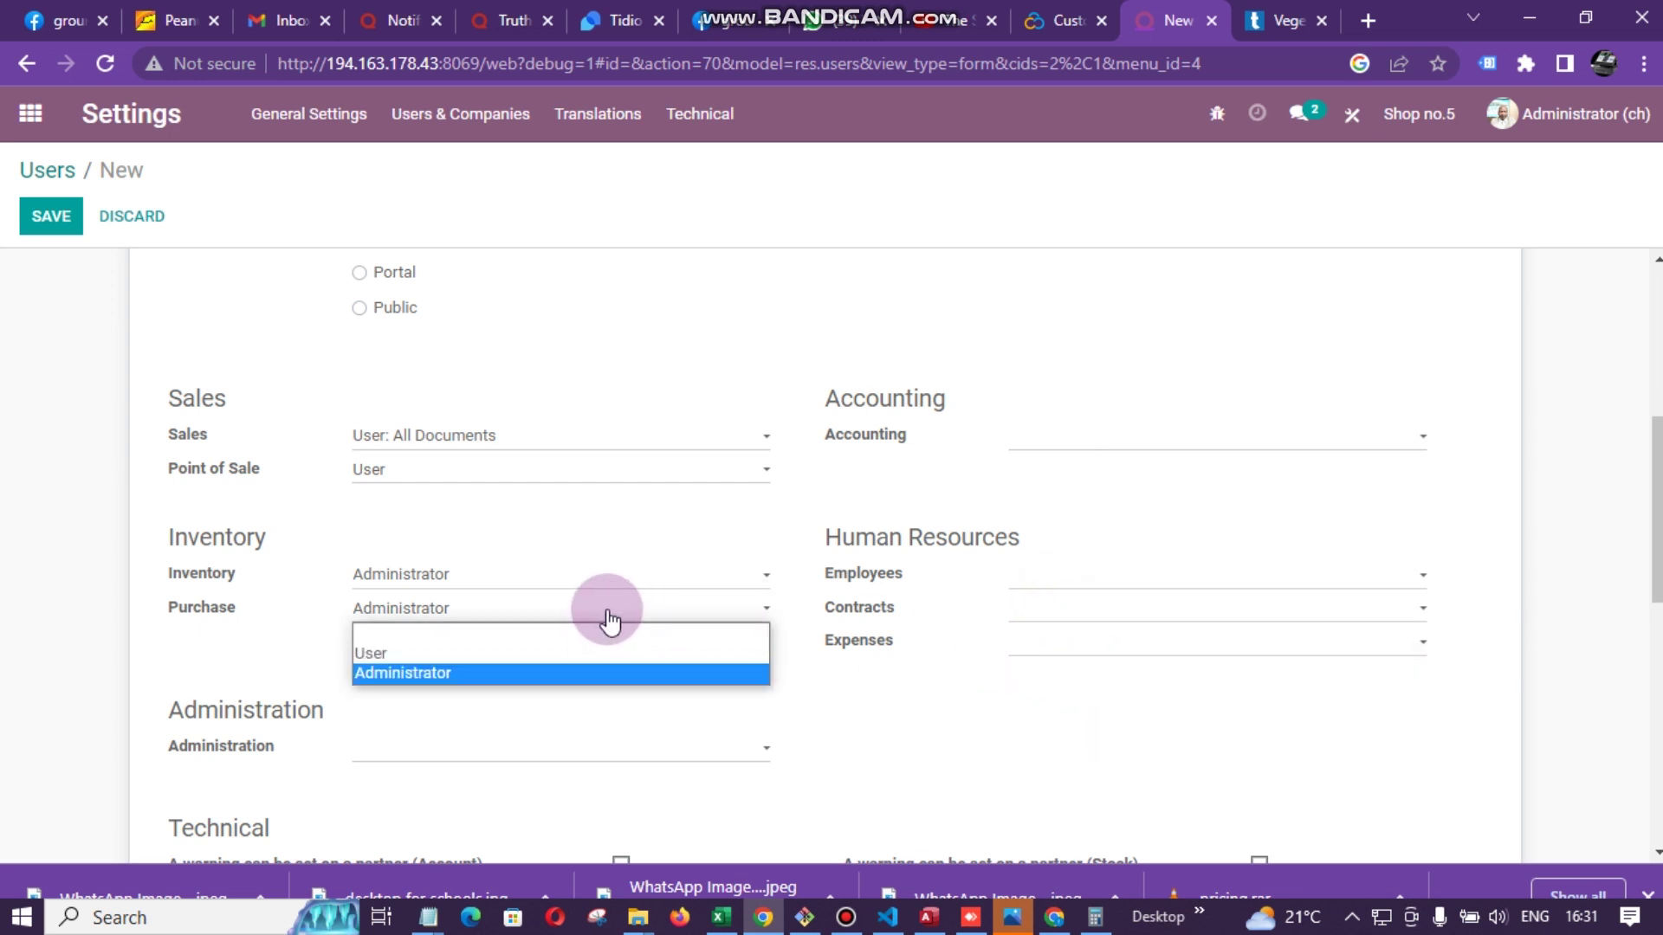
pyautogui.click(530, 639)
pyautogui.click(497, 575)
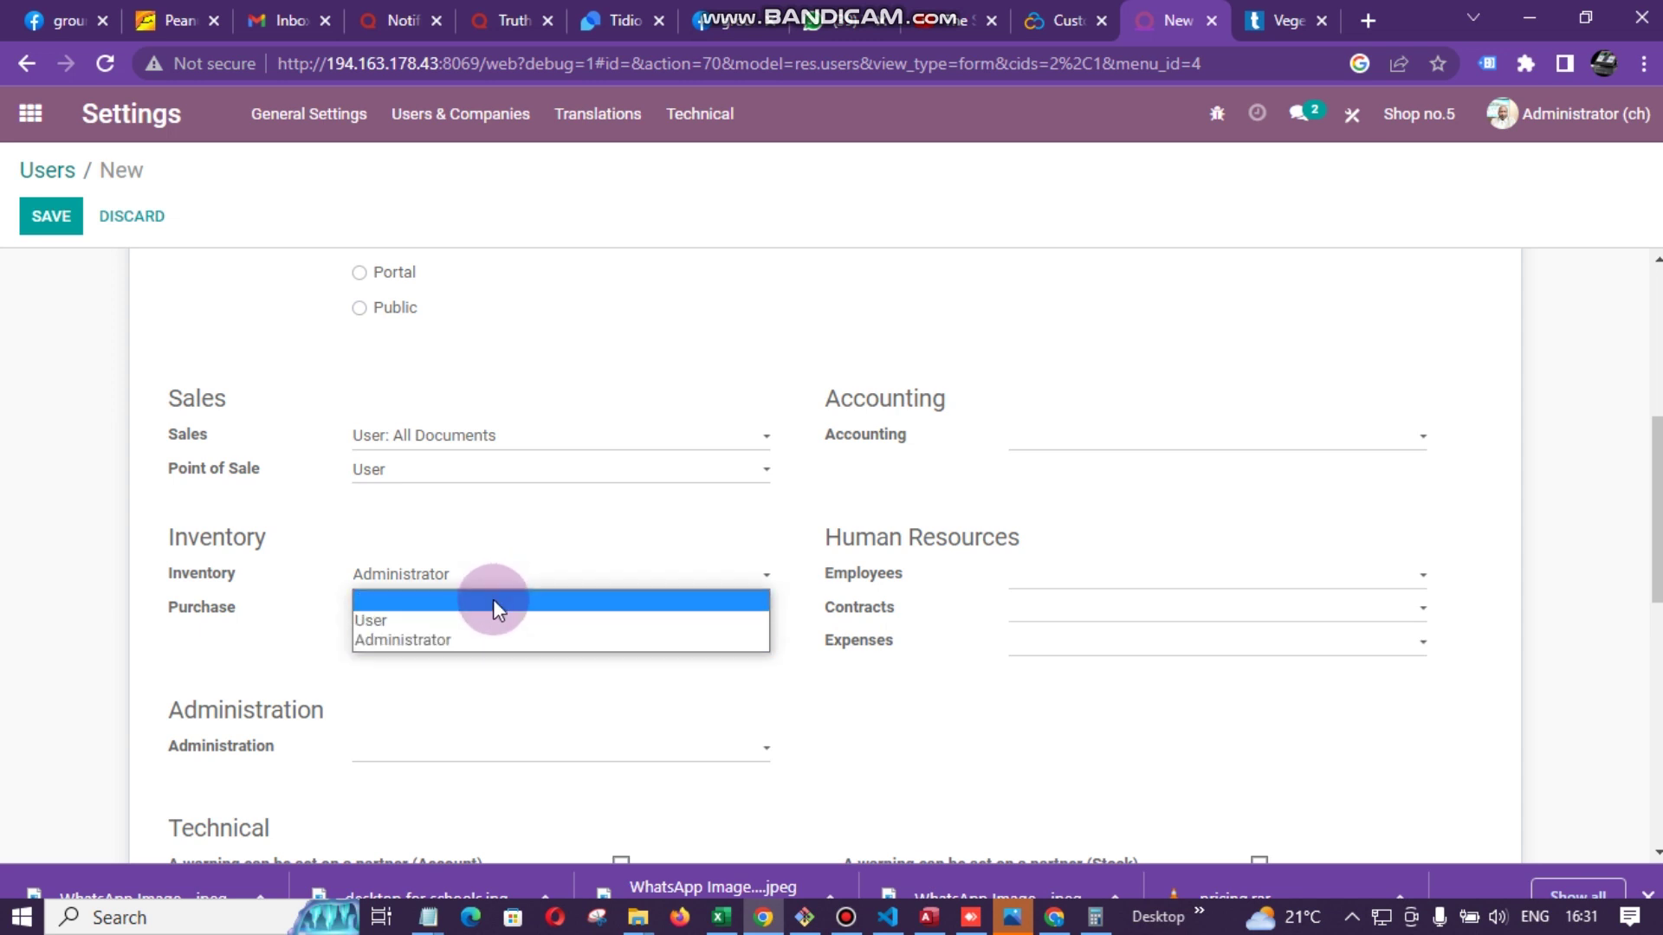
pyautogui.click(413, 543)
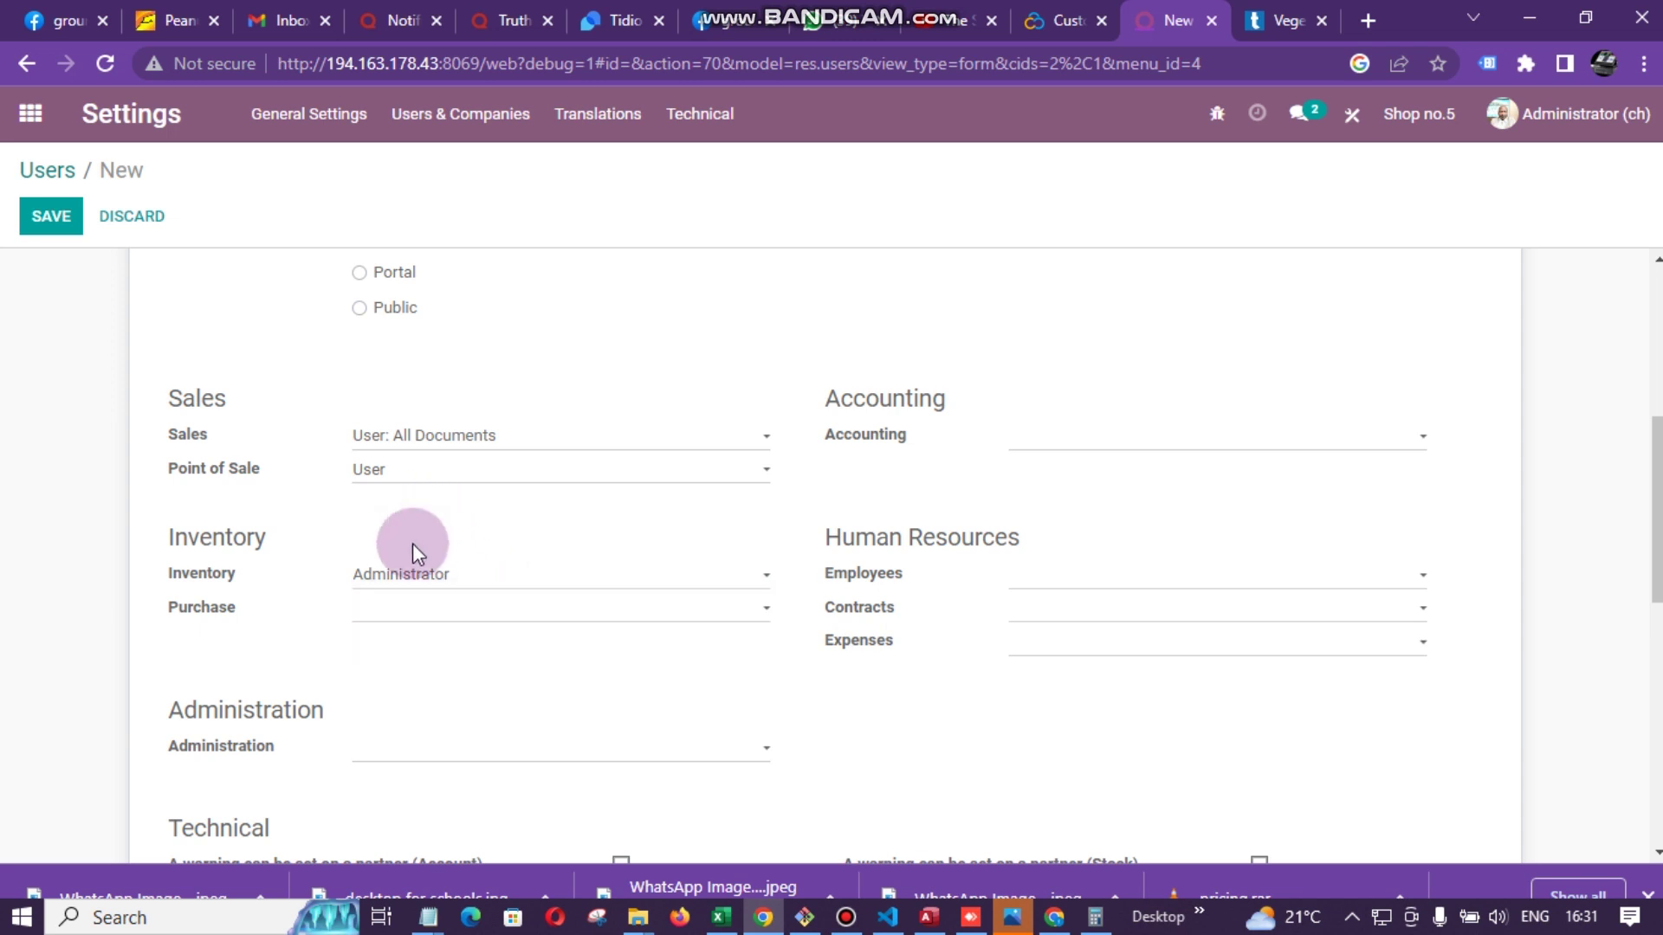
pyautogui.scroll(-2, 644, 668)
pyautogui.click(504, 324)
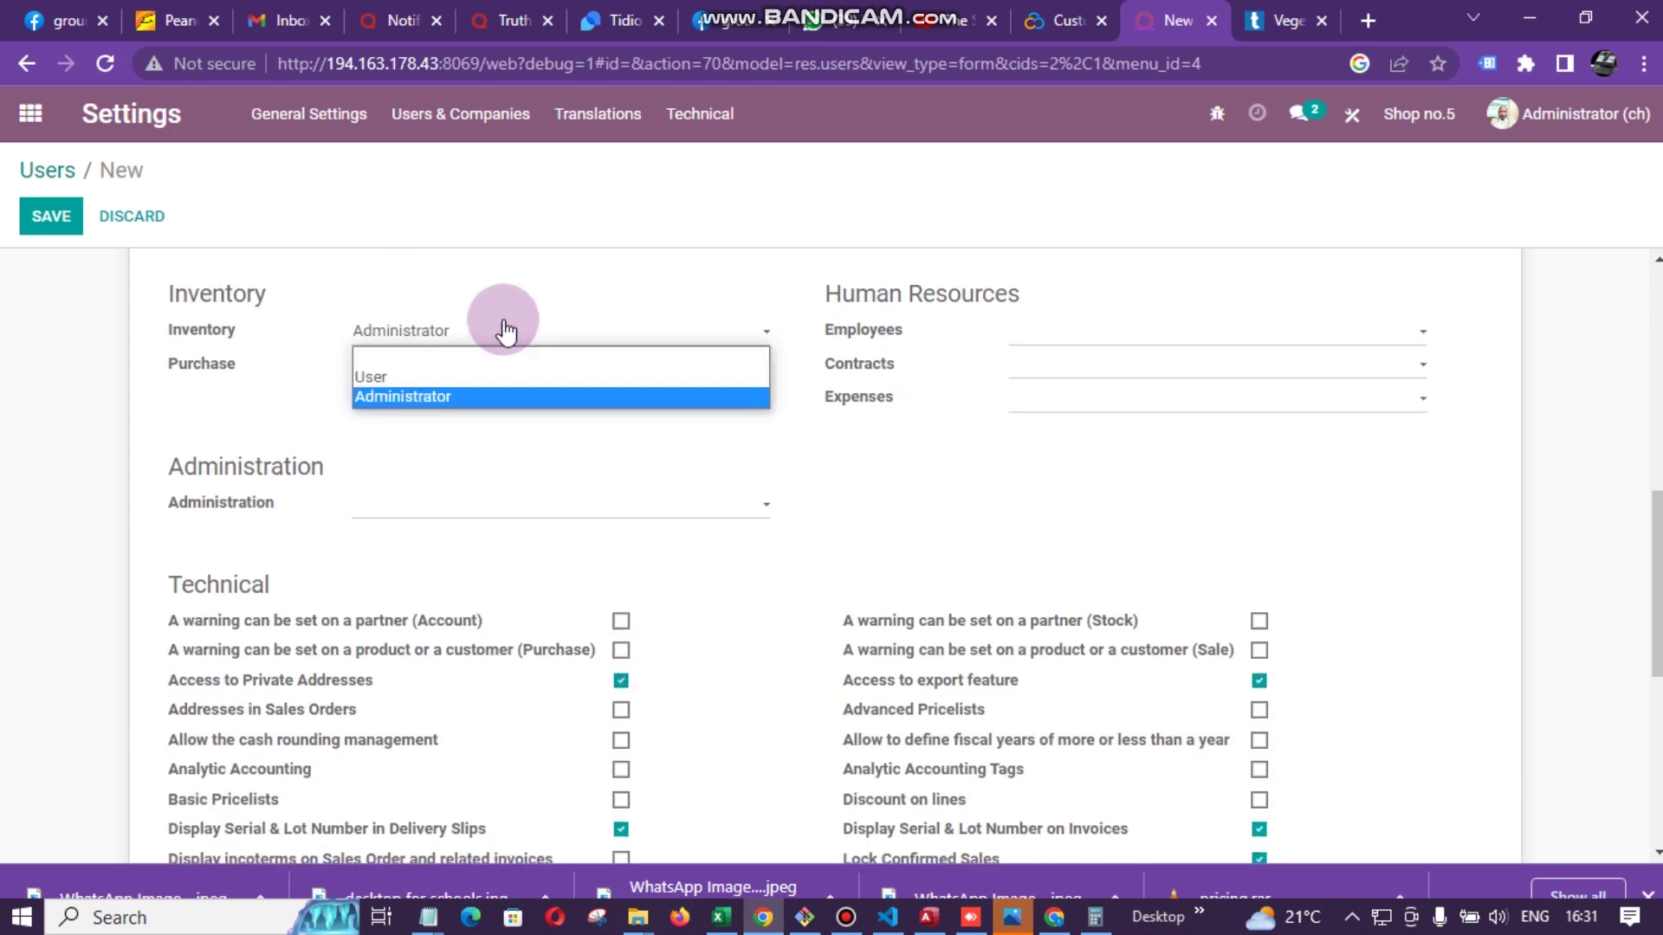
pyautogui.click(471, 377)
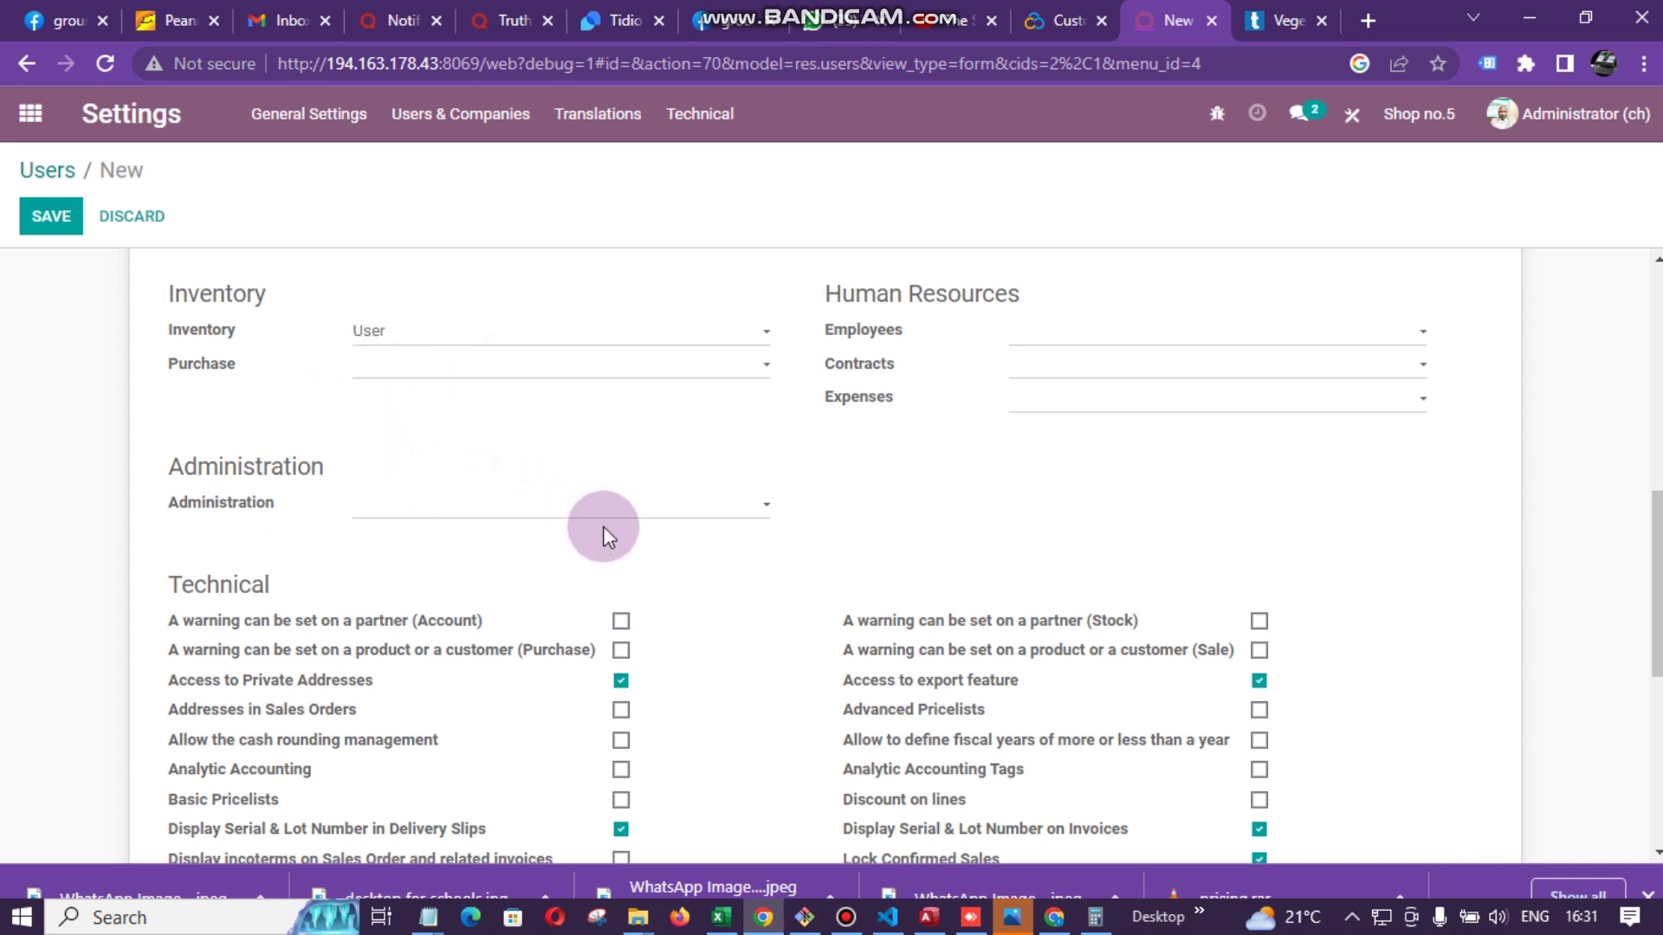
# - Uncheck the Tax display B2C, Lock Confirmed Sales and Access to export feature technical permissions
pyautogui.scroll(-3, 610, 520)
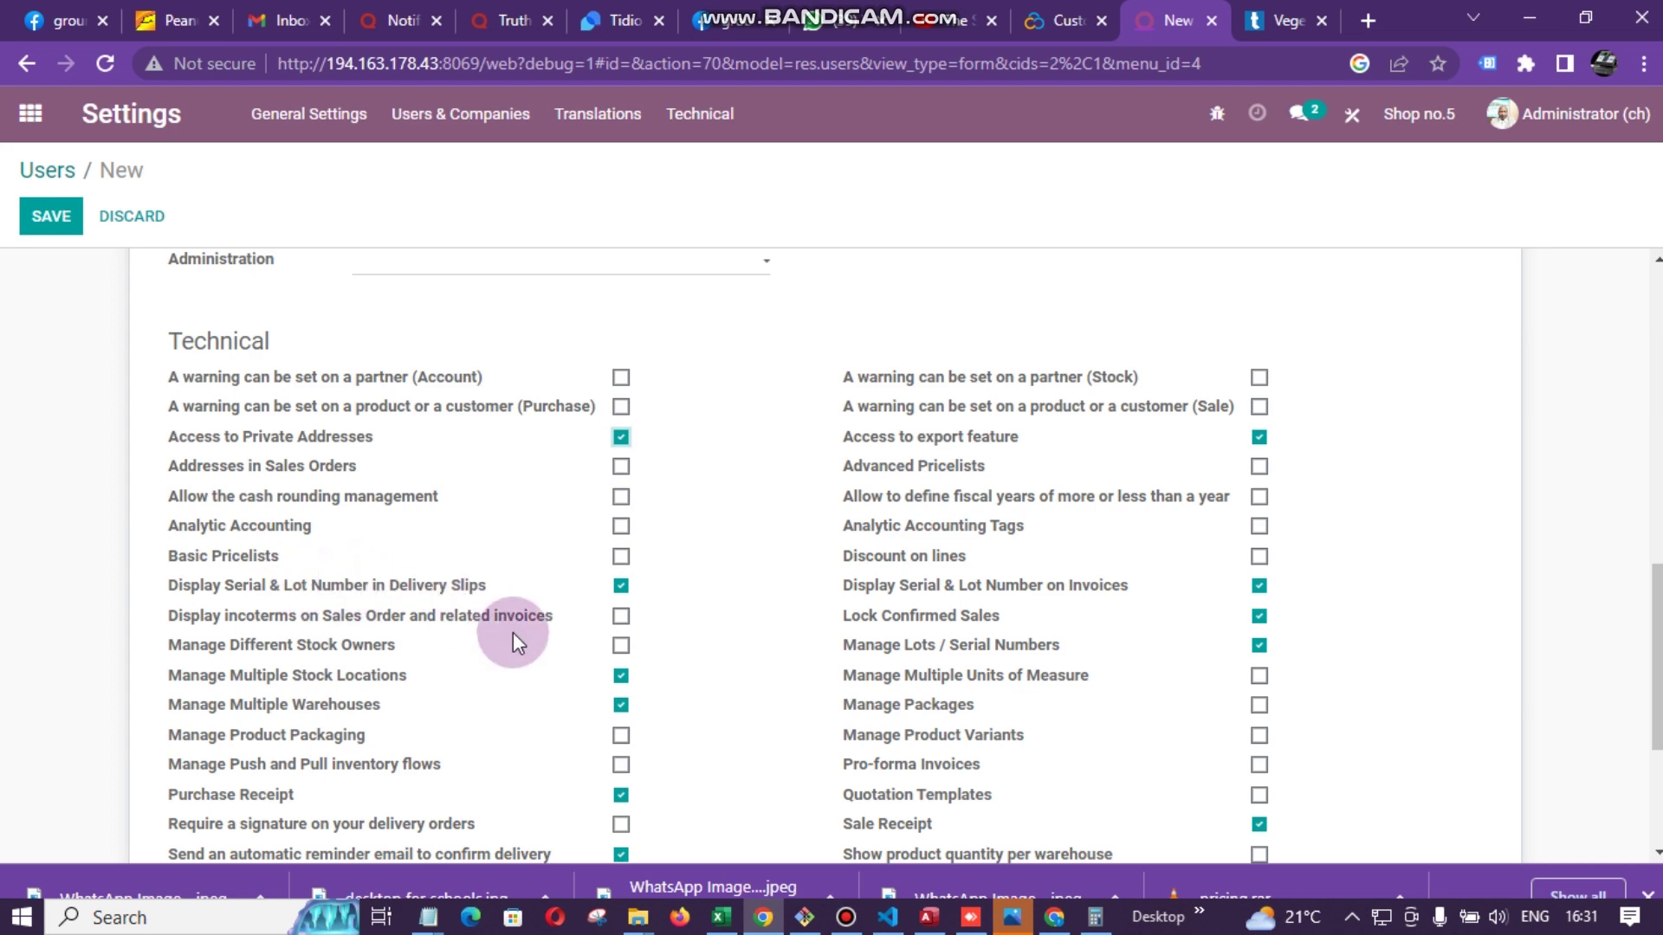
pyautogui.scroll(-1, 618, 696)
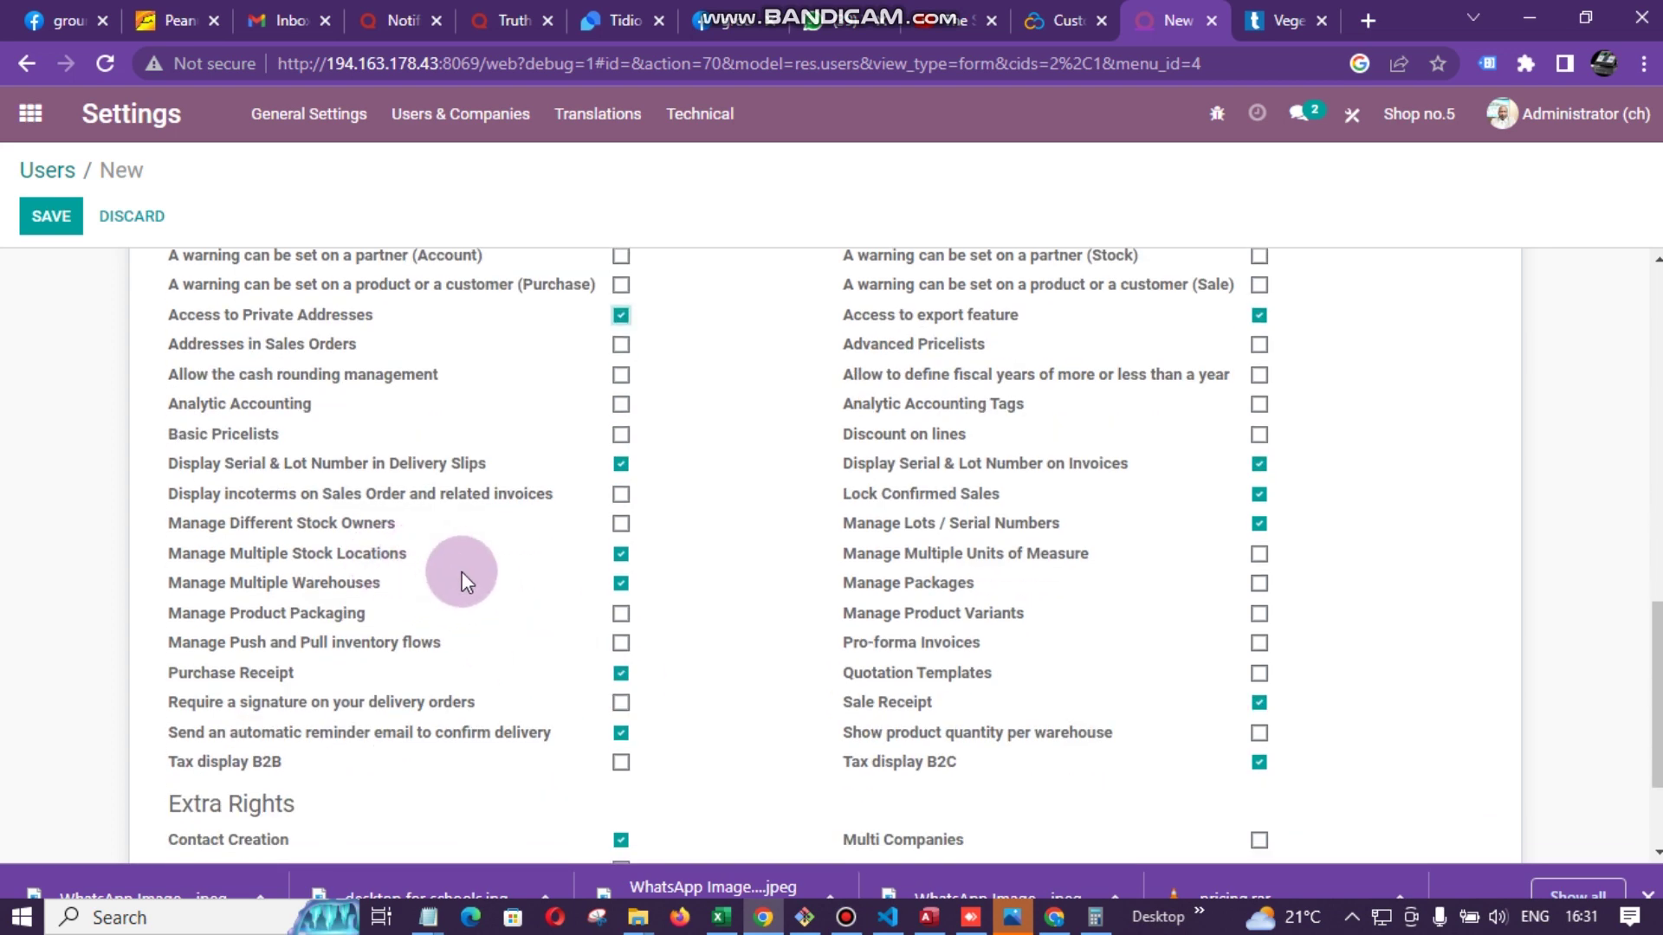
pyautogui.scroll(-2, 520, 602)
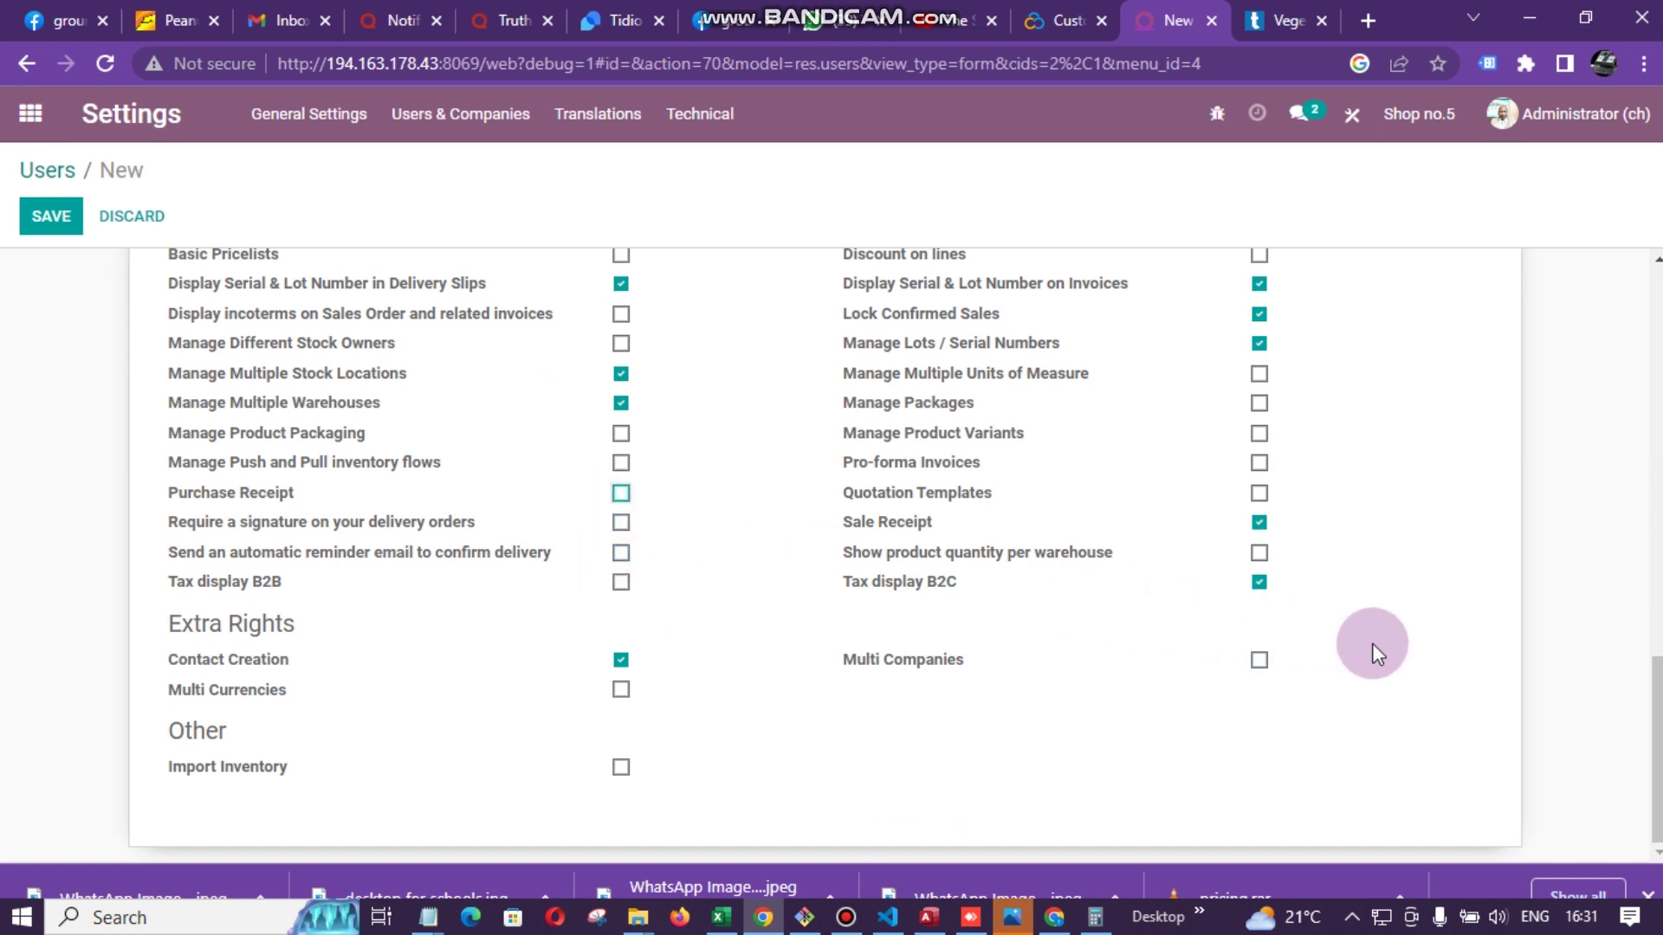
pyautogui.click(1258, 576)
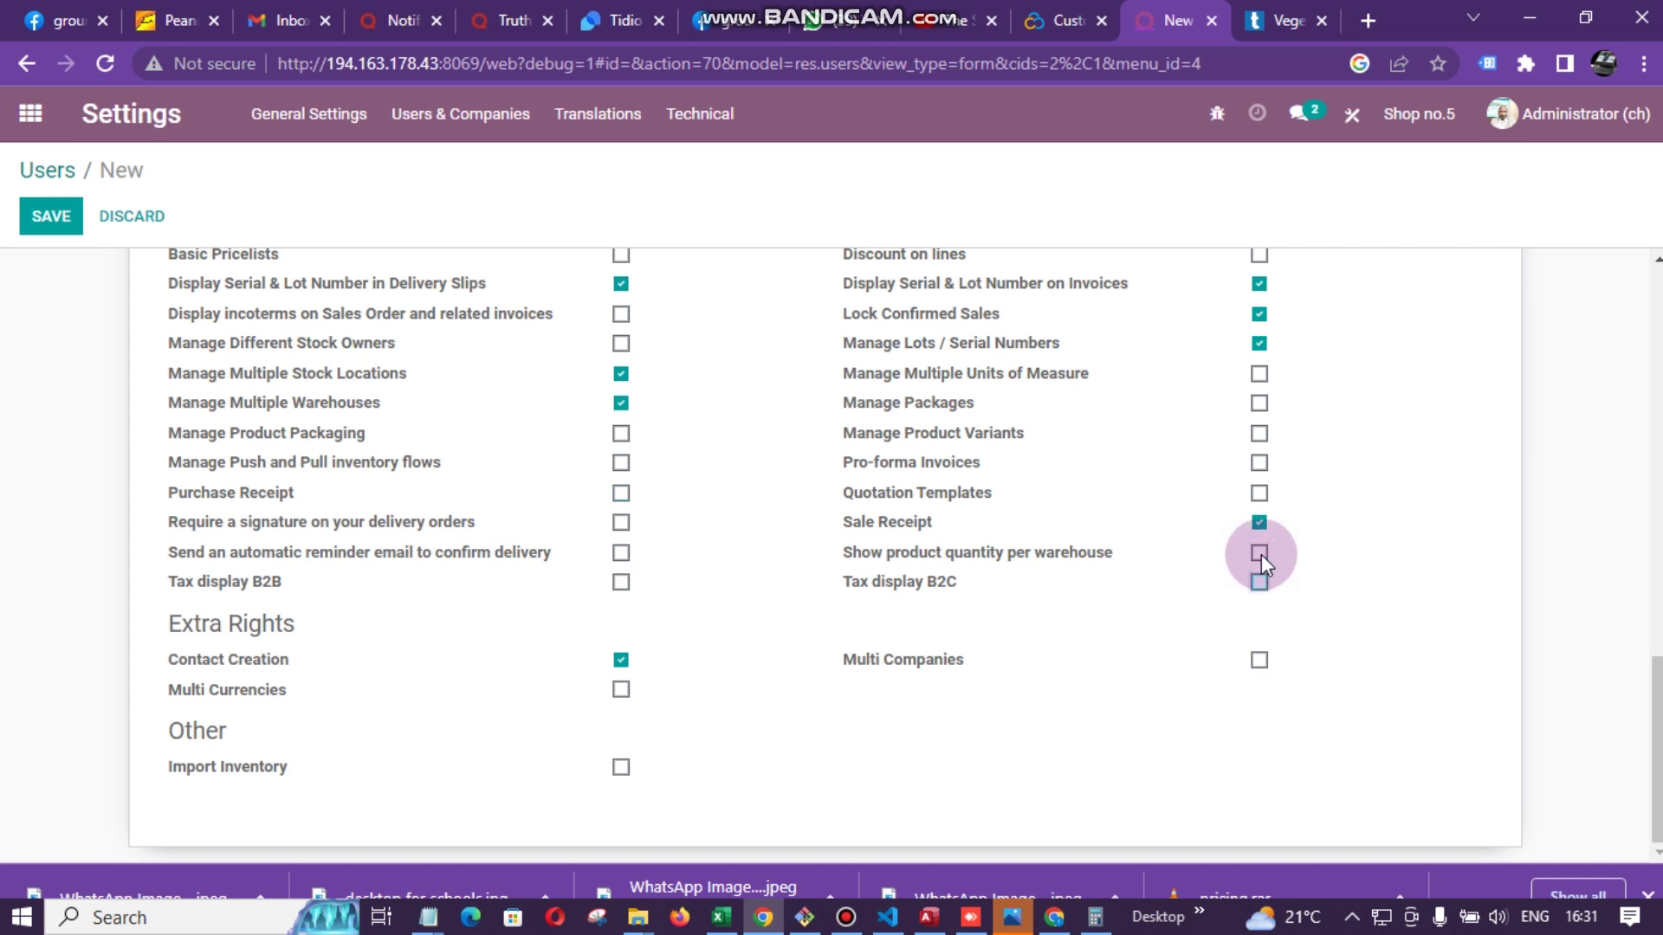
pyautogui.scroll(2, 1261, 554)
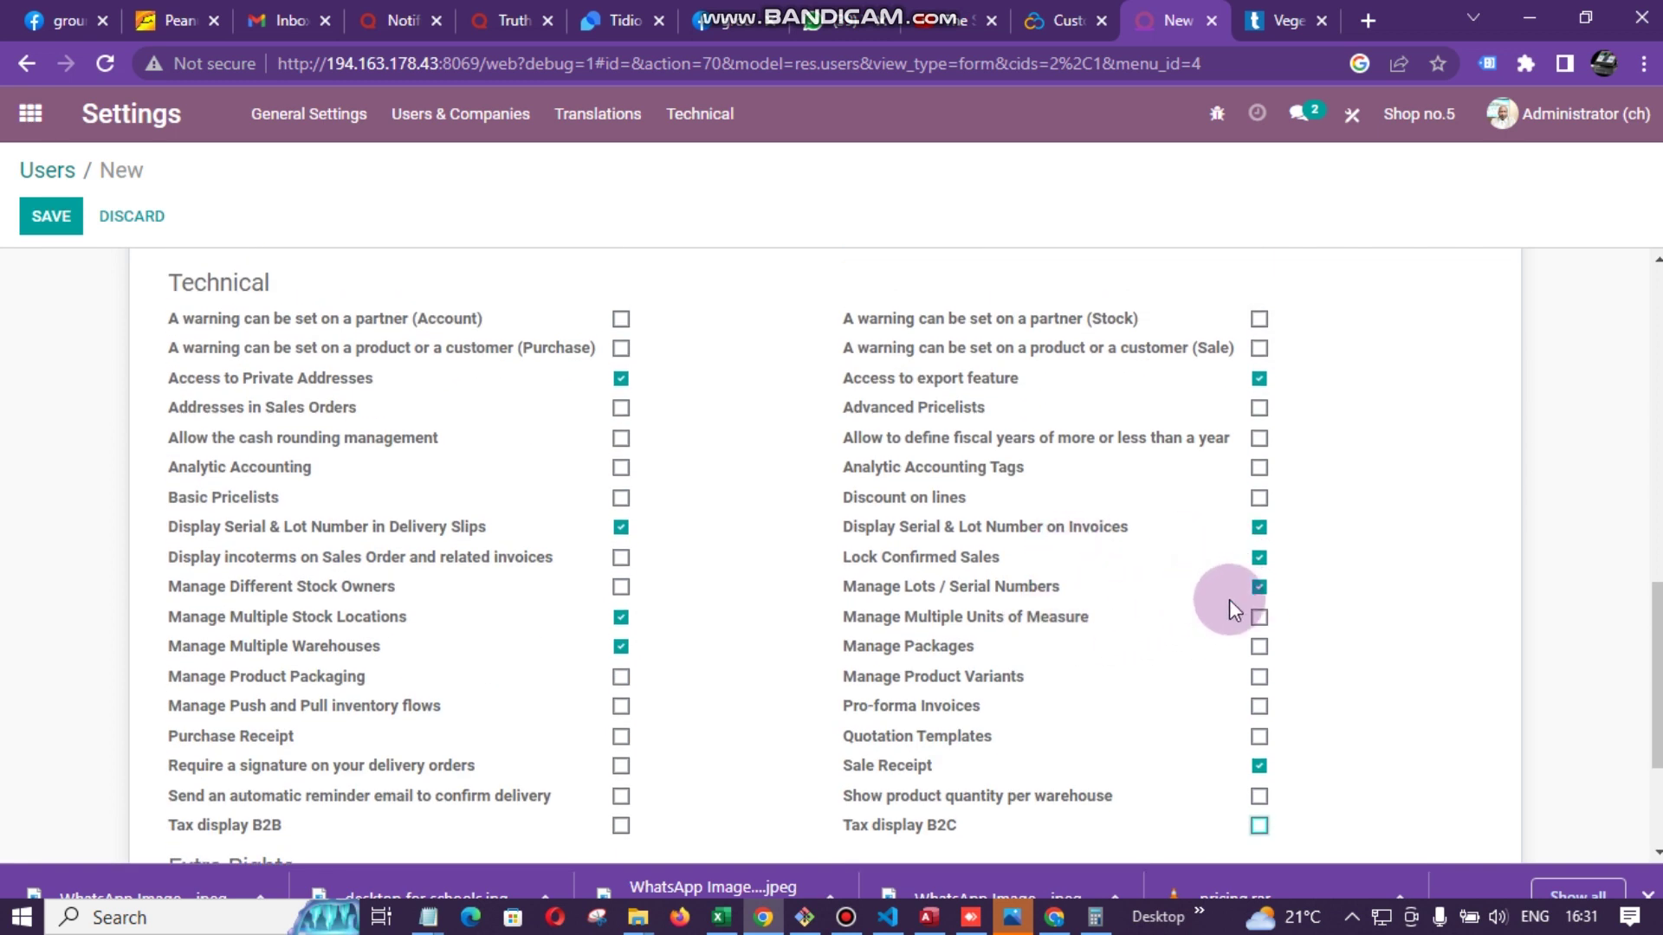
pyautogui.click(1259, 558)
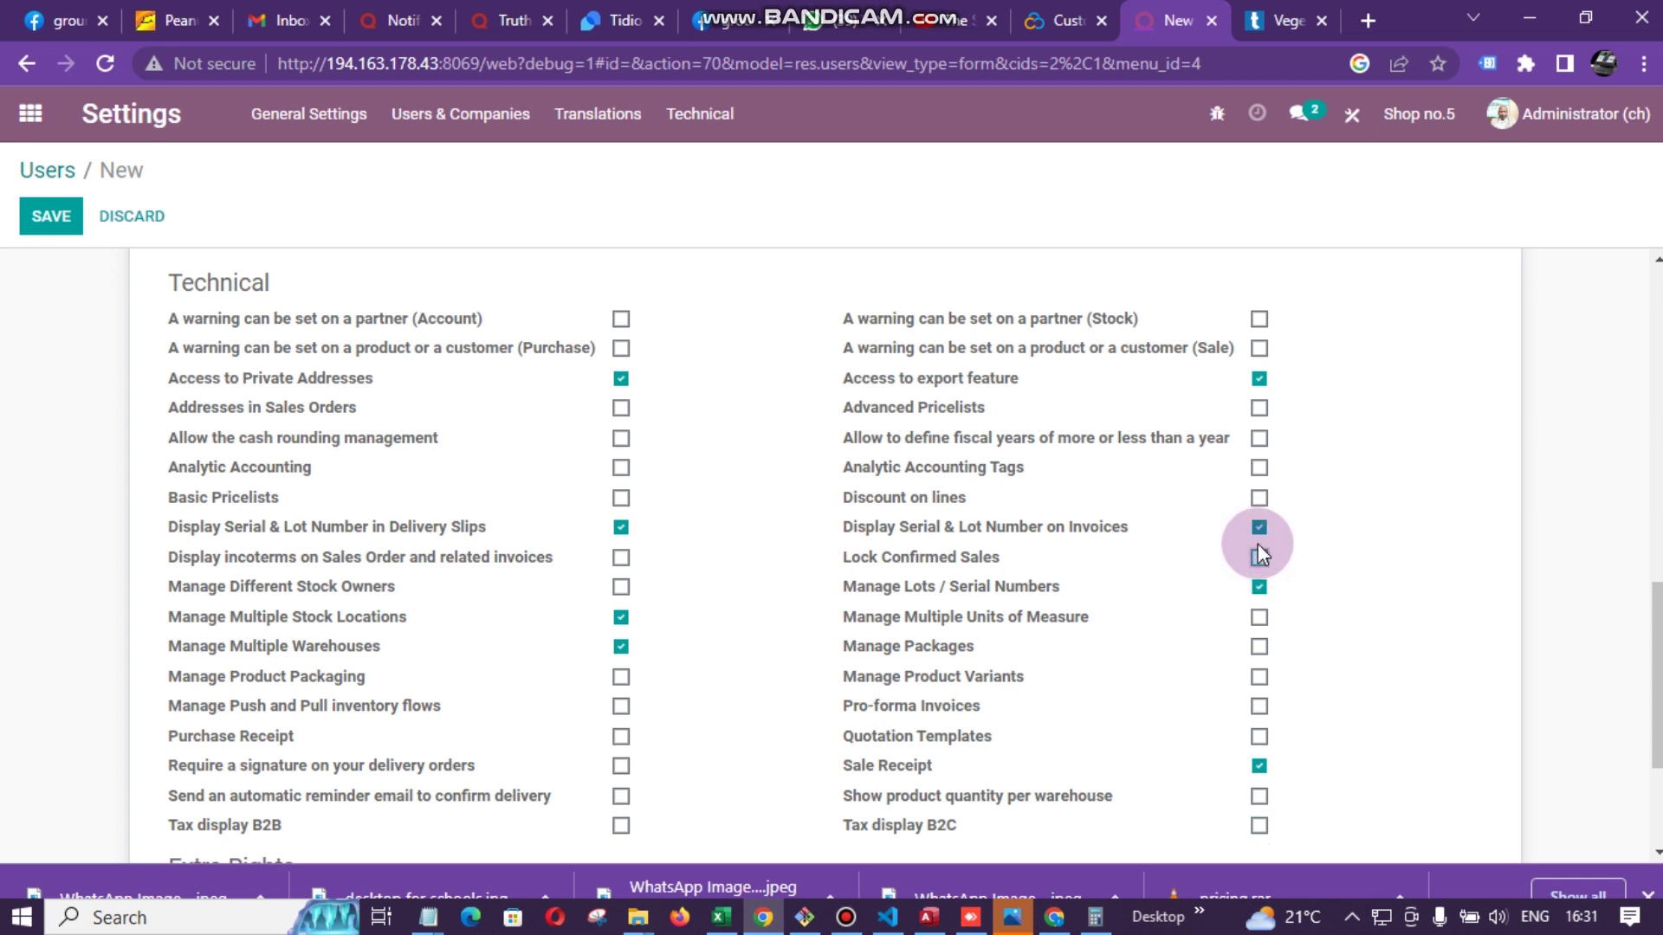
pyautogui.click(1258, 380)
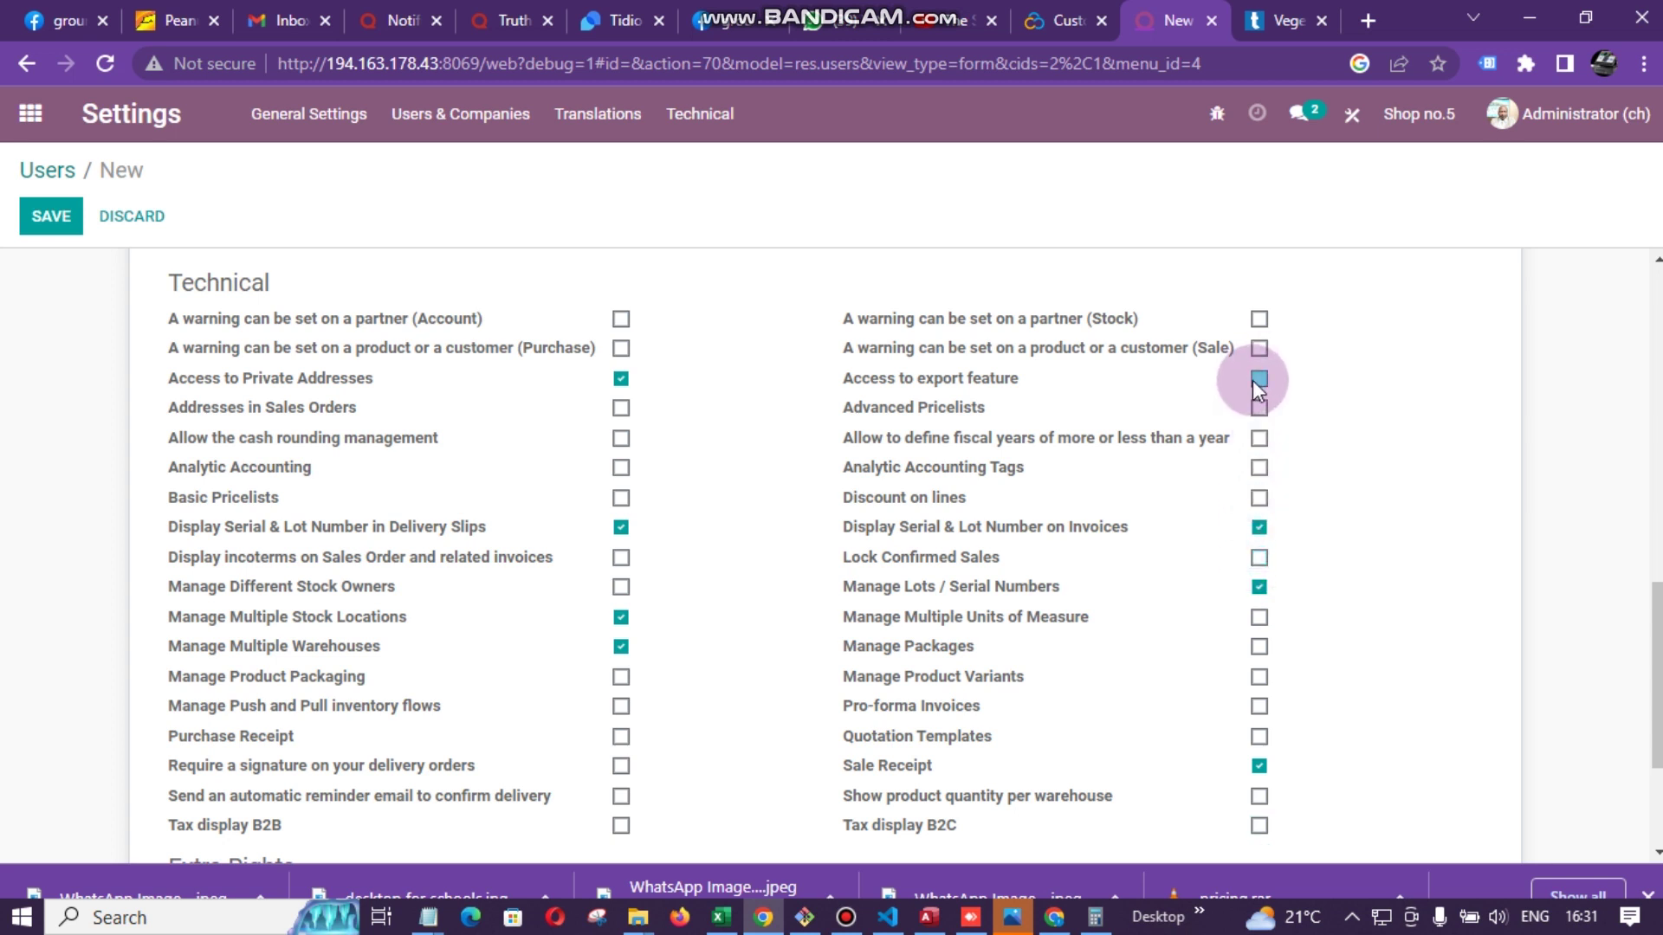
pyautogui.scroll(-3, 1202, 507)
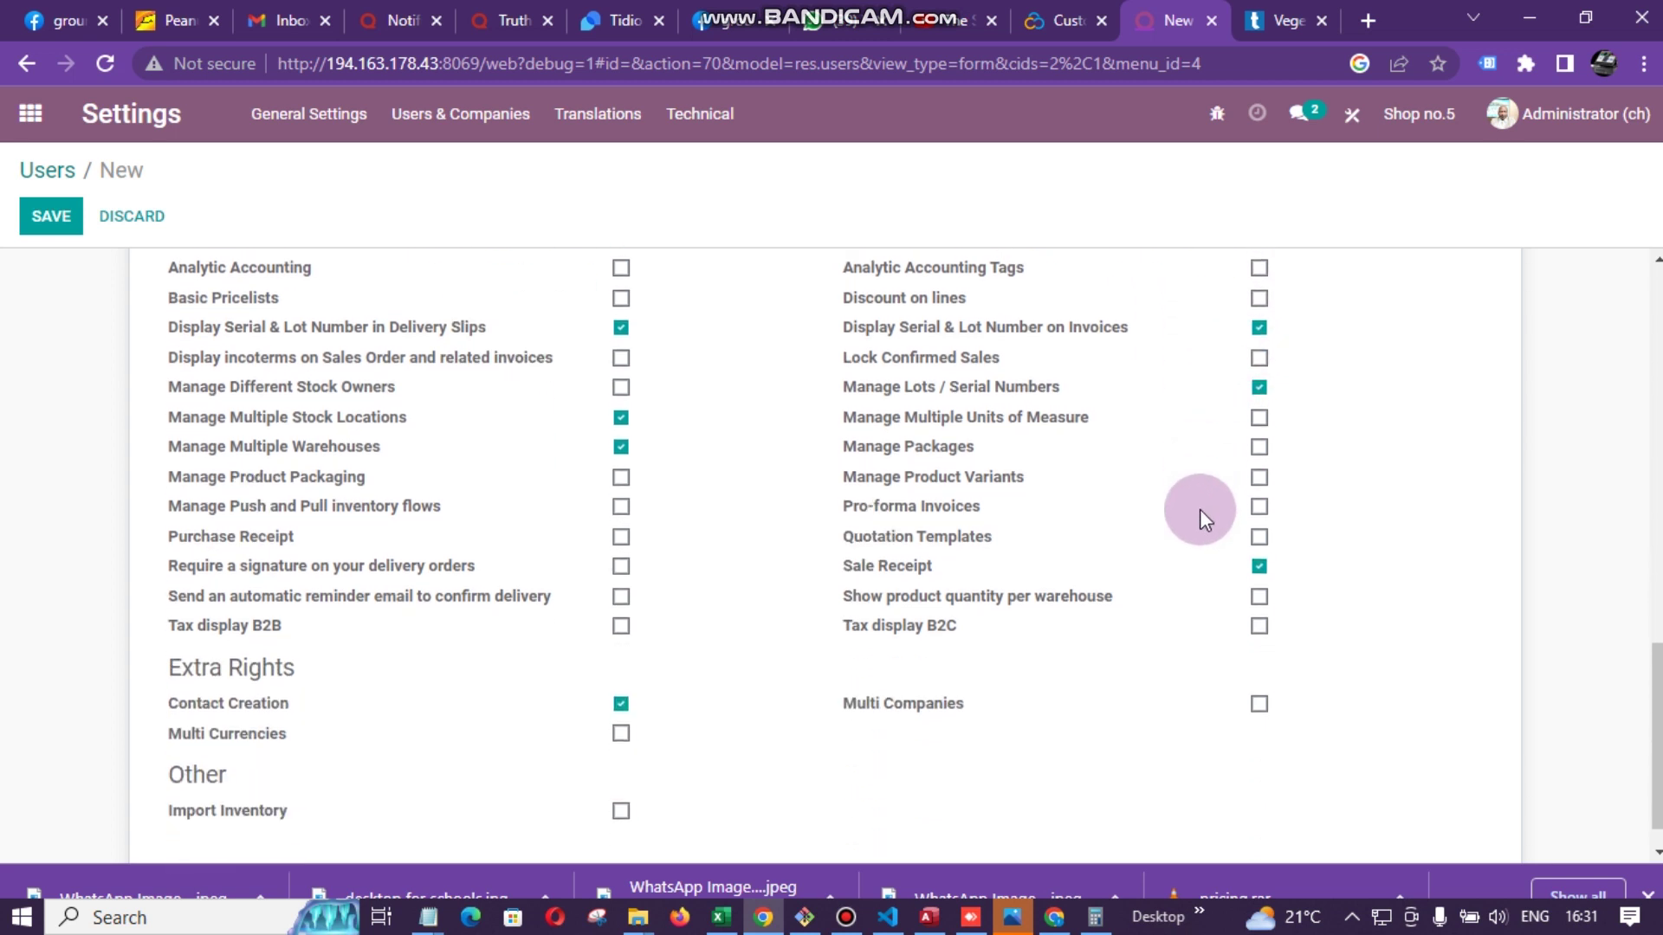
pyautogui.scroll(15, 897, 538)
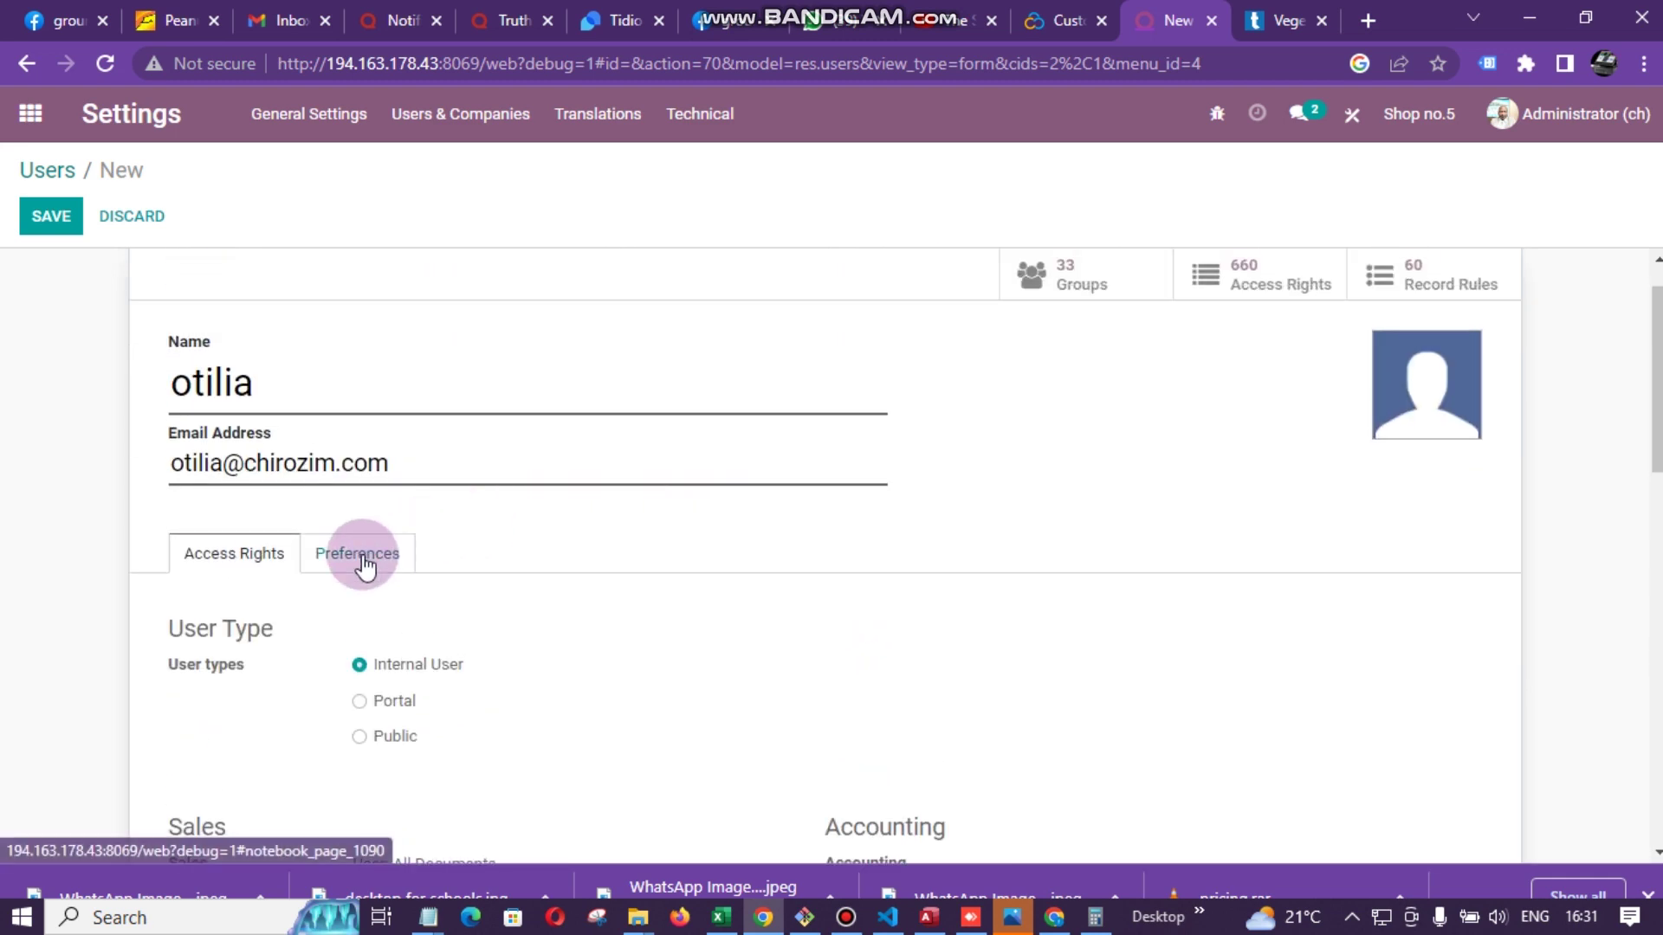
# - In the user's Preferences, set the Inventory Default Warehouse to Shop no.5
pyautogui.click(363, 558)
pyautogui.scroll(-1, 741, 582)
pyautogui.scroll(-4, 742, 582)
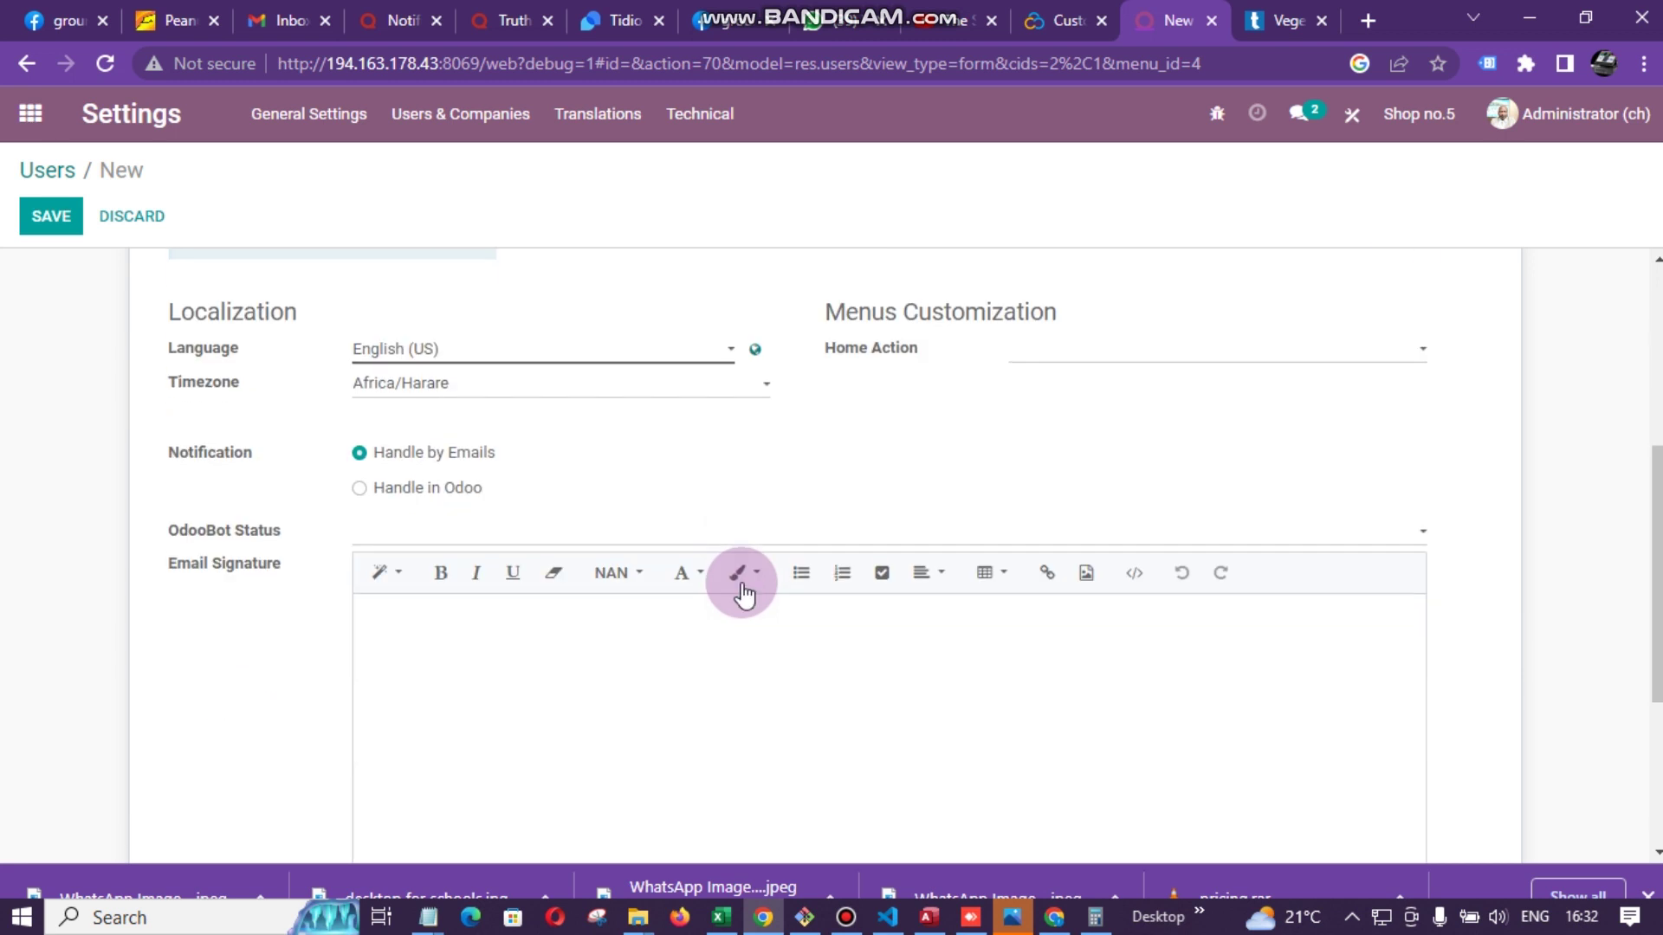
pyautogui.scroll(-4, 615, 567)
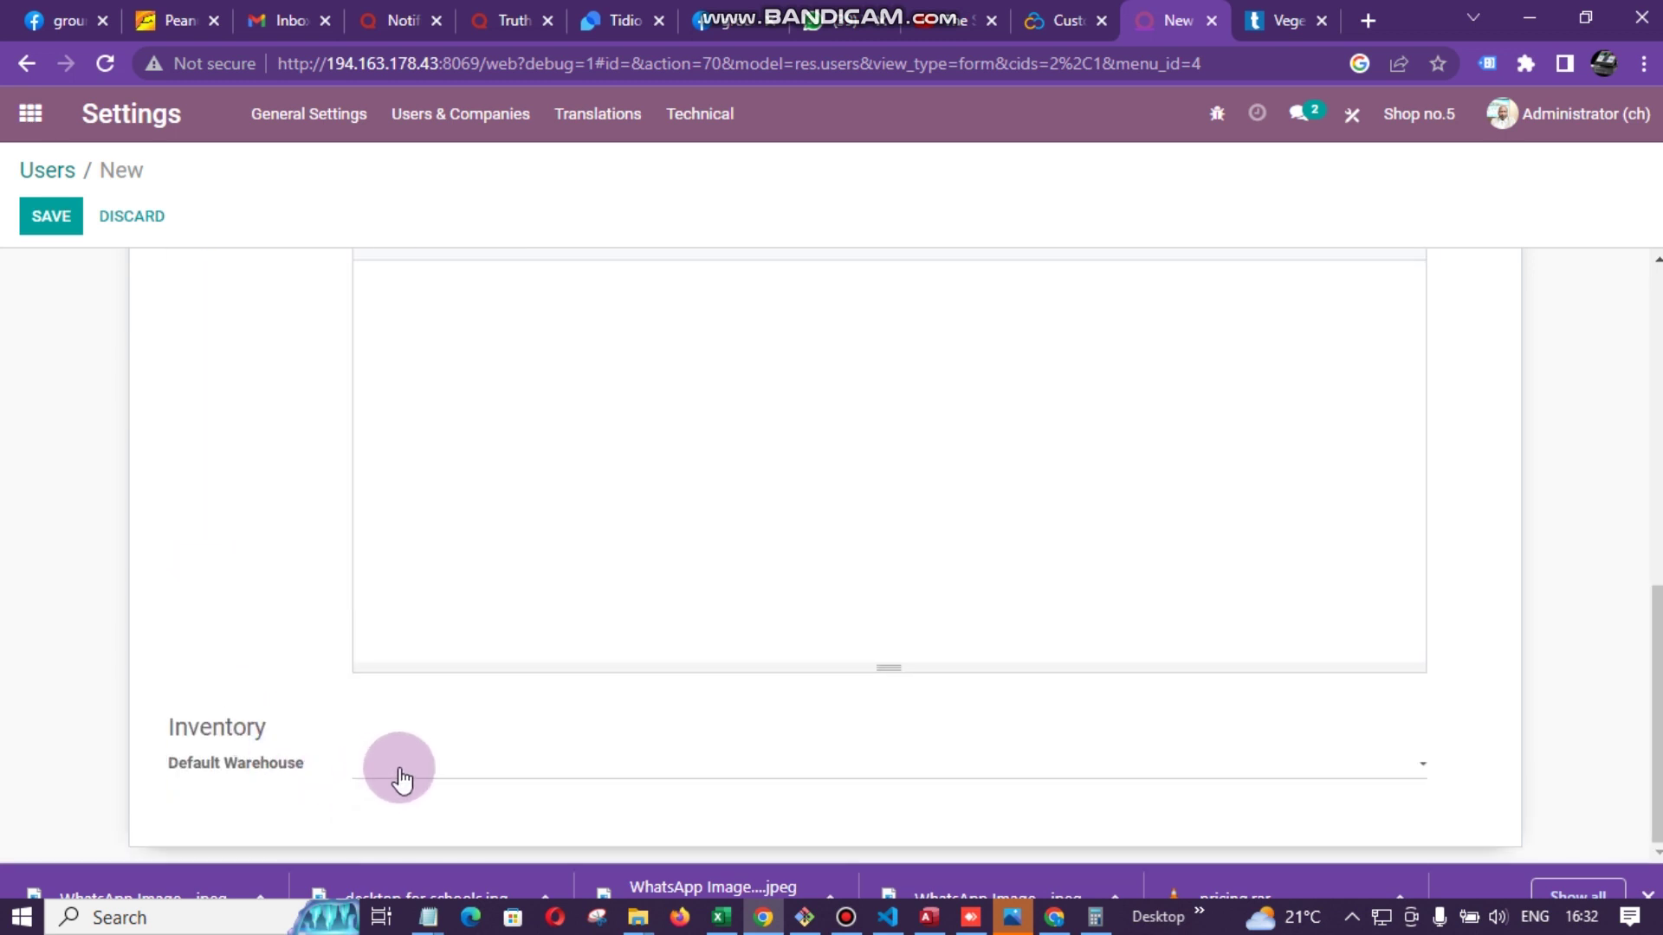
pyautogui.click(488, 769)
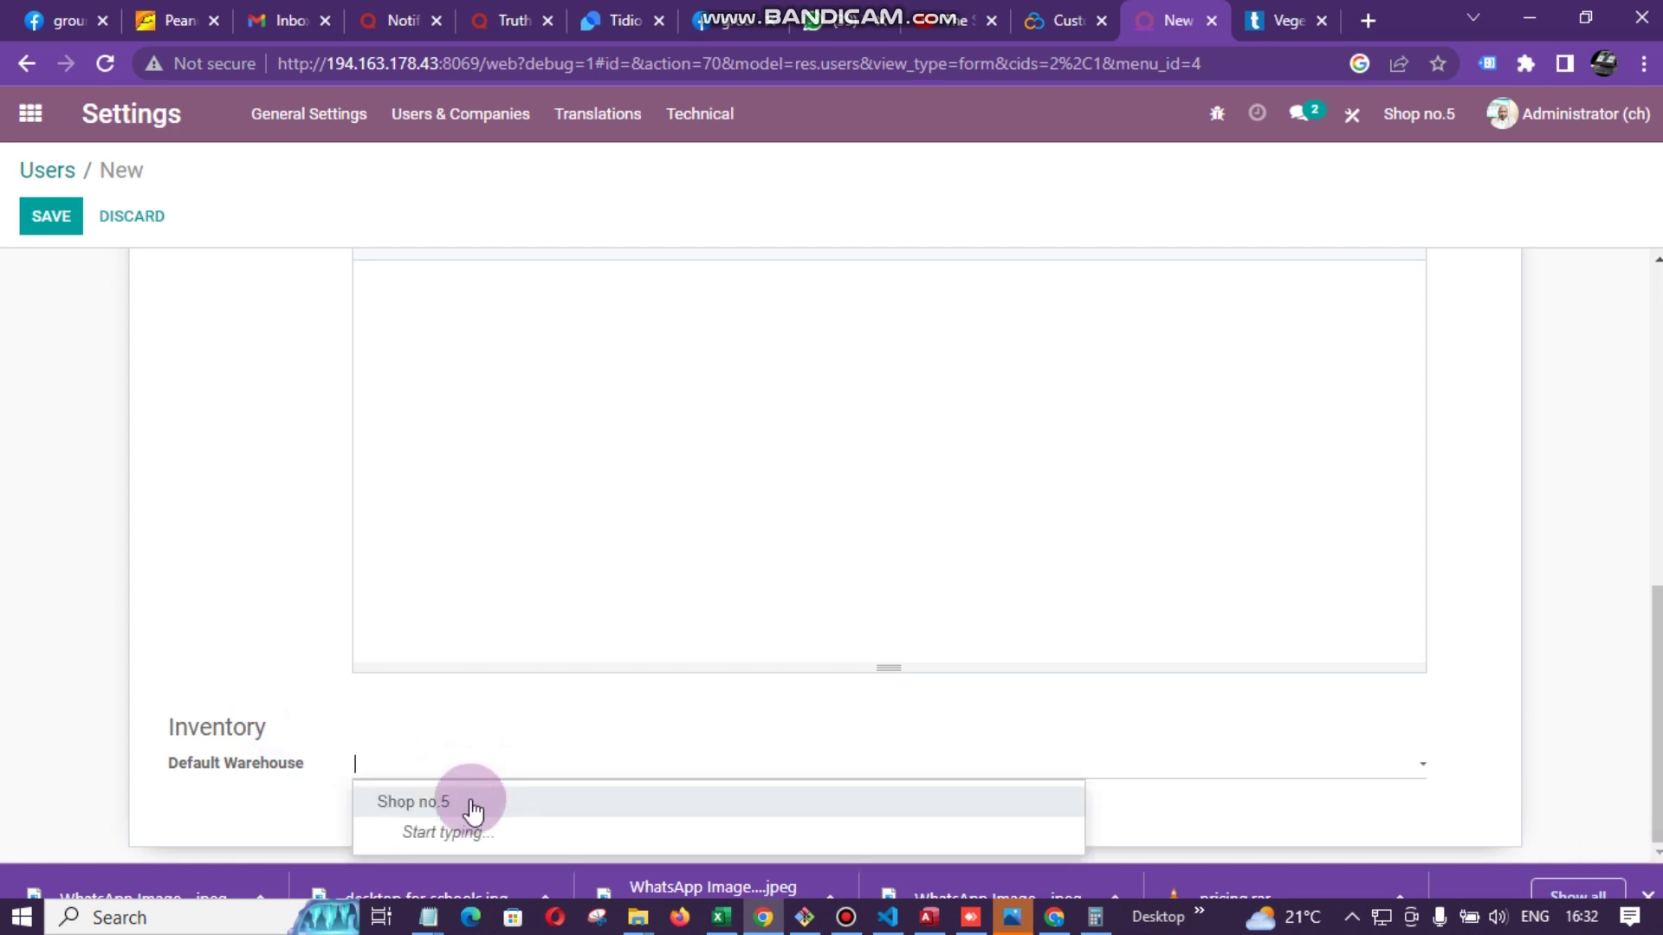
pyautogui.click(472, 804)
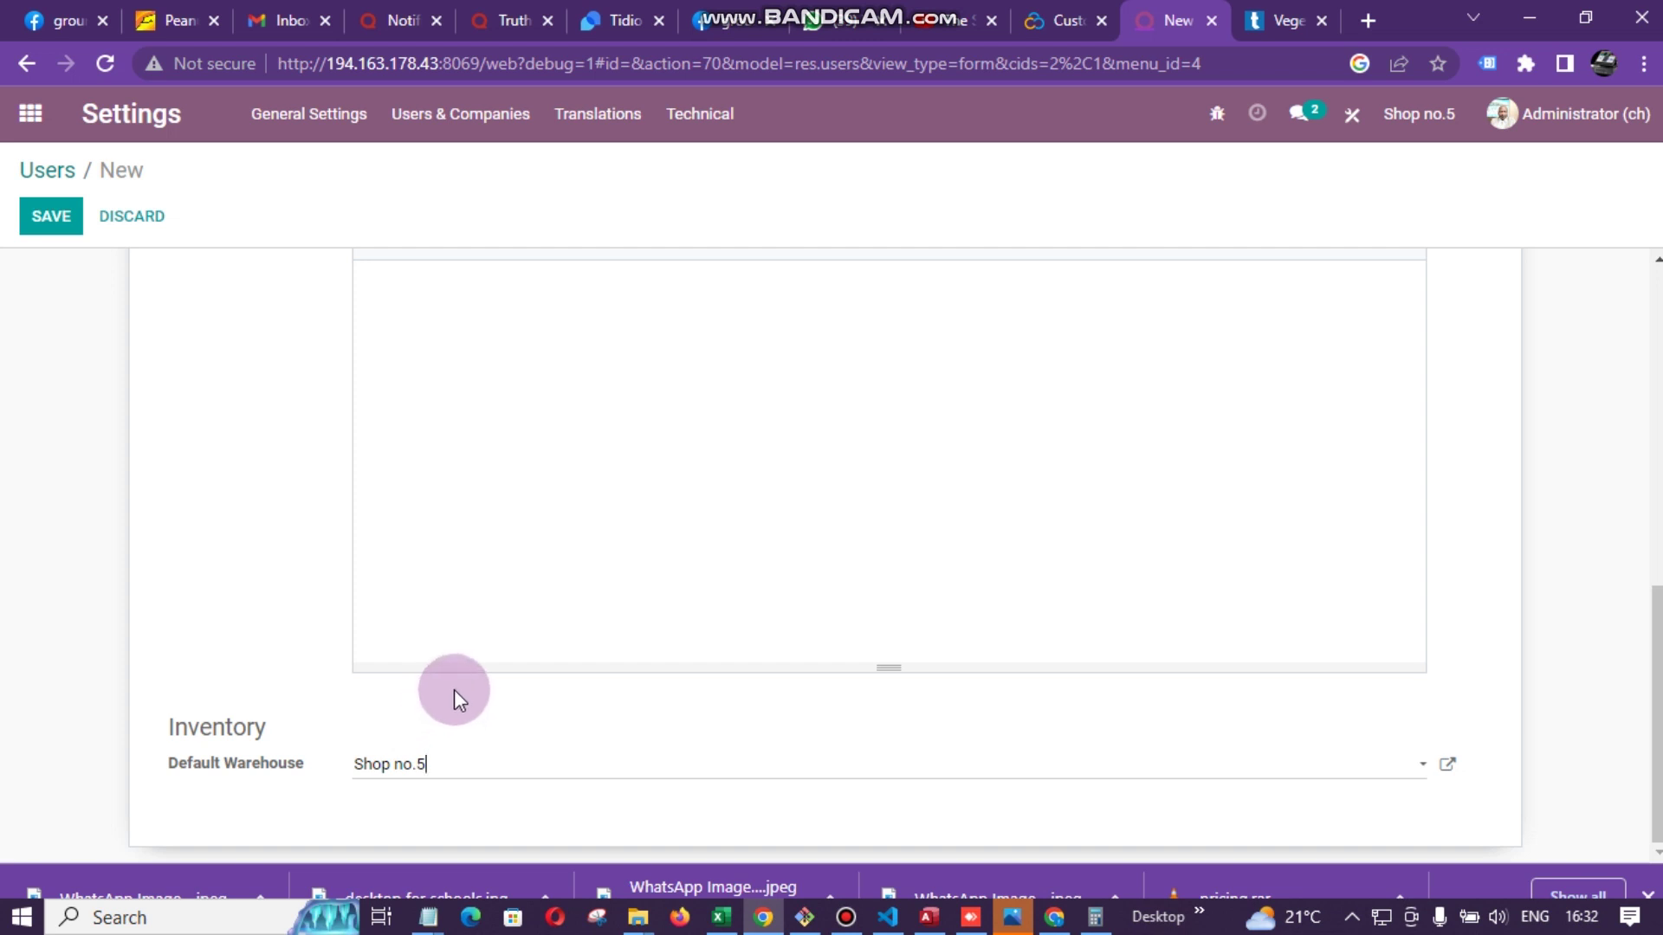
pyautogui.scroll(10, 455, 688)
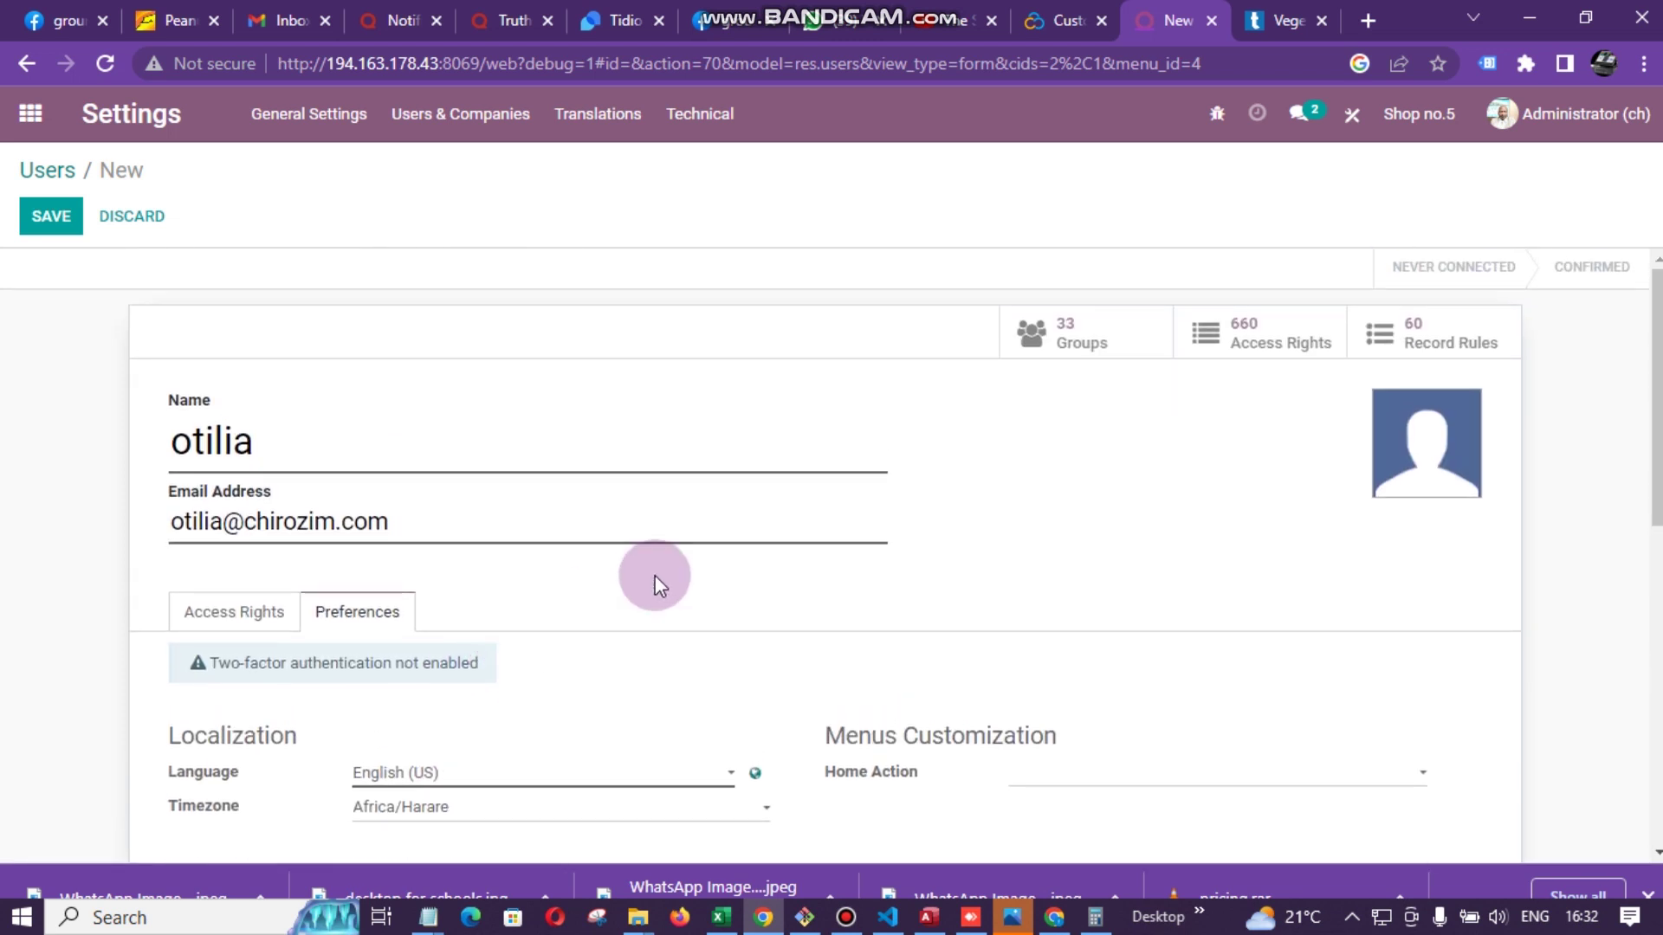
# - Save the new user and create an employee record linked to them
pyautogui.click(52, 219)
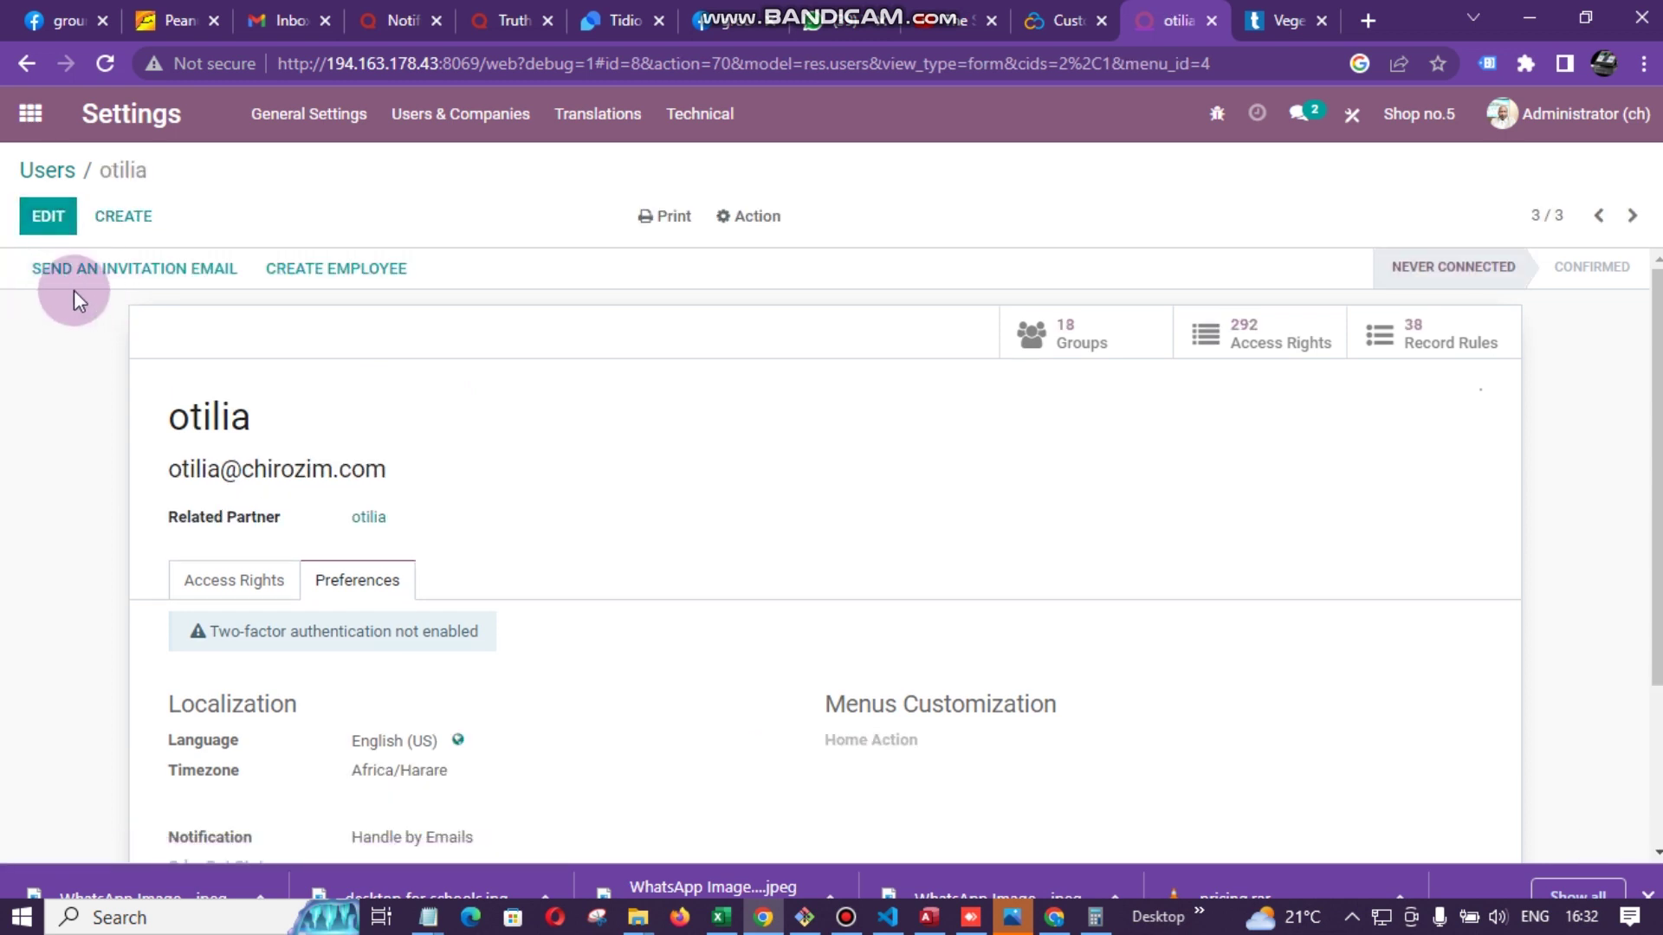
pyautogui.click(338, 274)
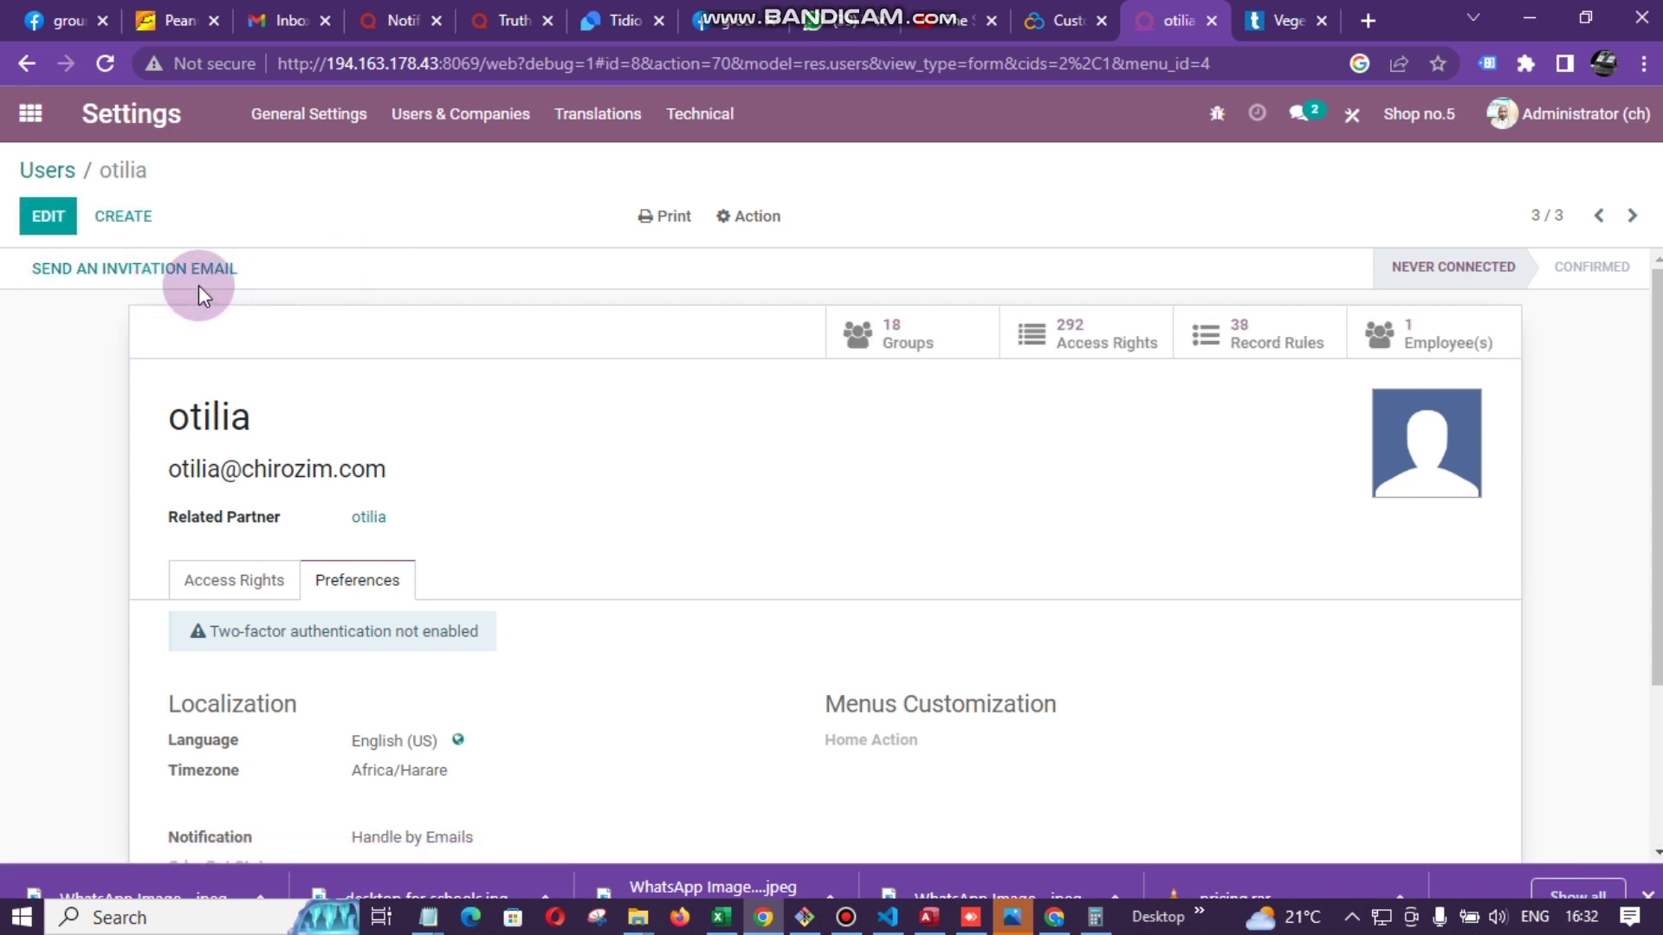
pyautogui.click(760, 217)
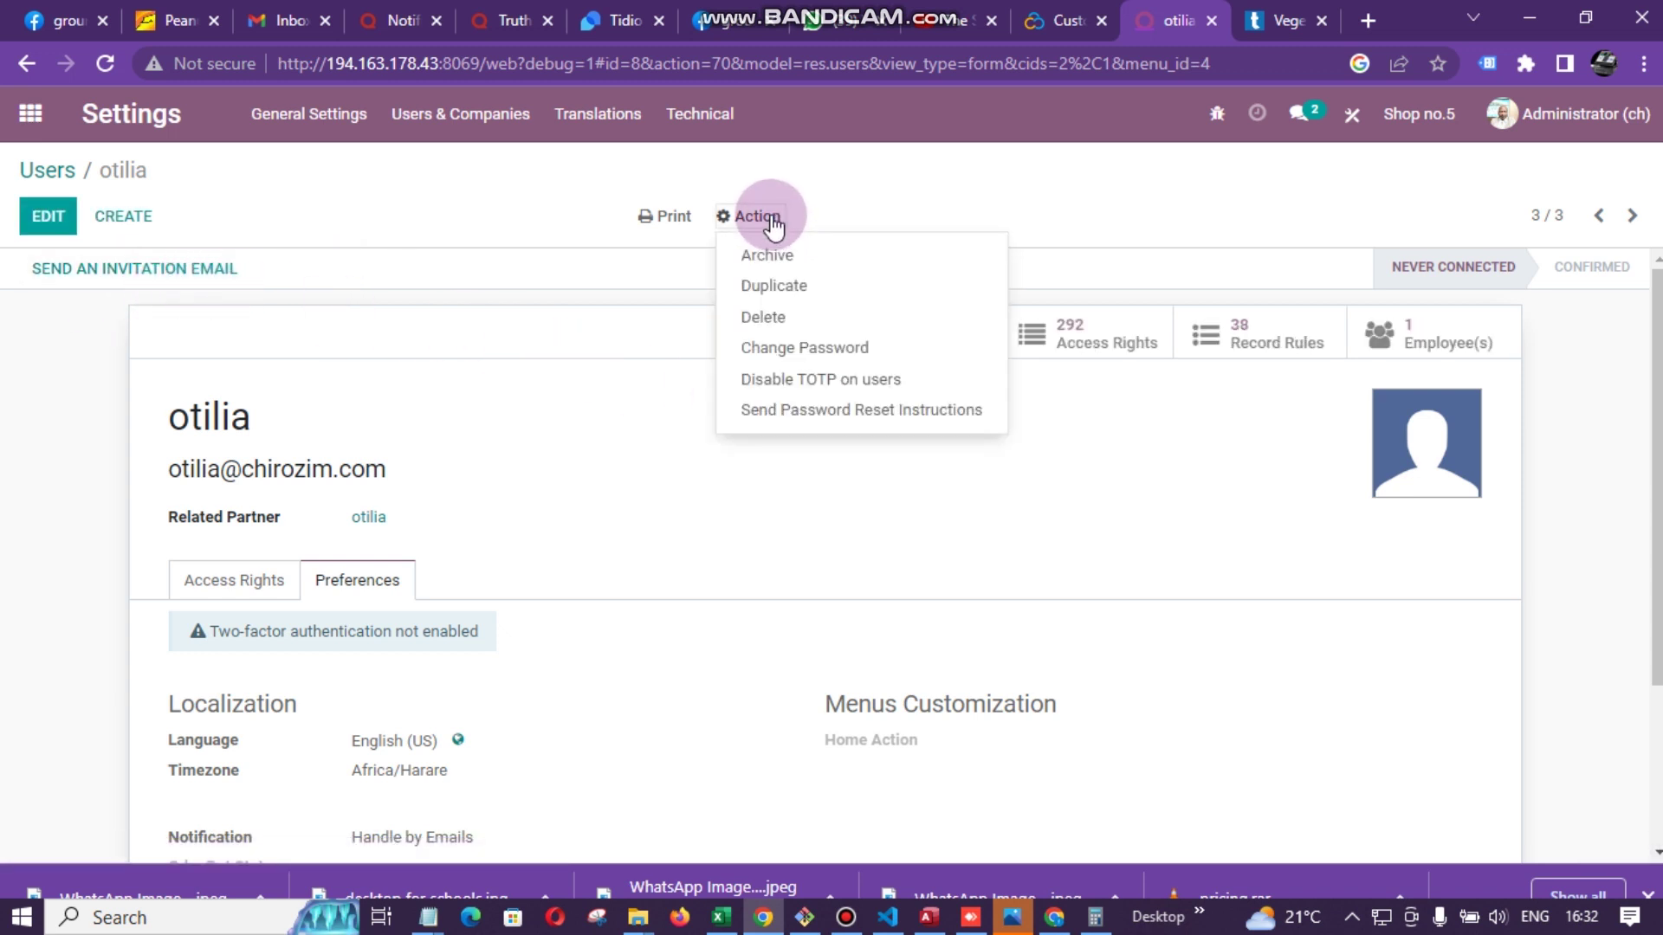
# - Open the Change Password dialog and select the New Password cell for the user's login
pyautogui.click(778, 350)
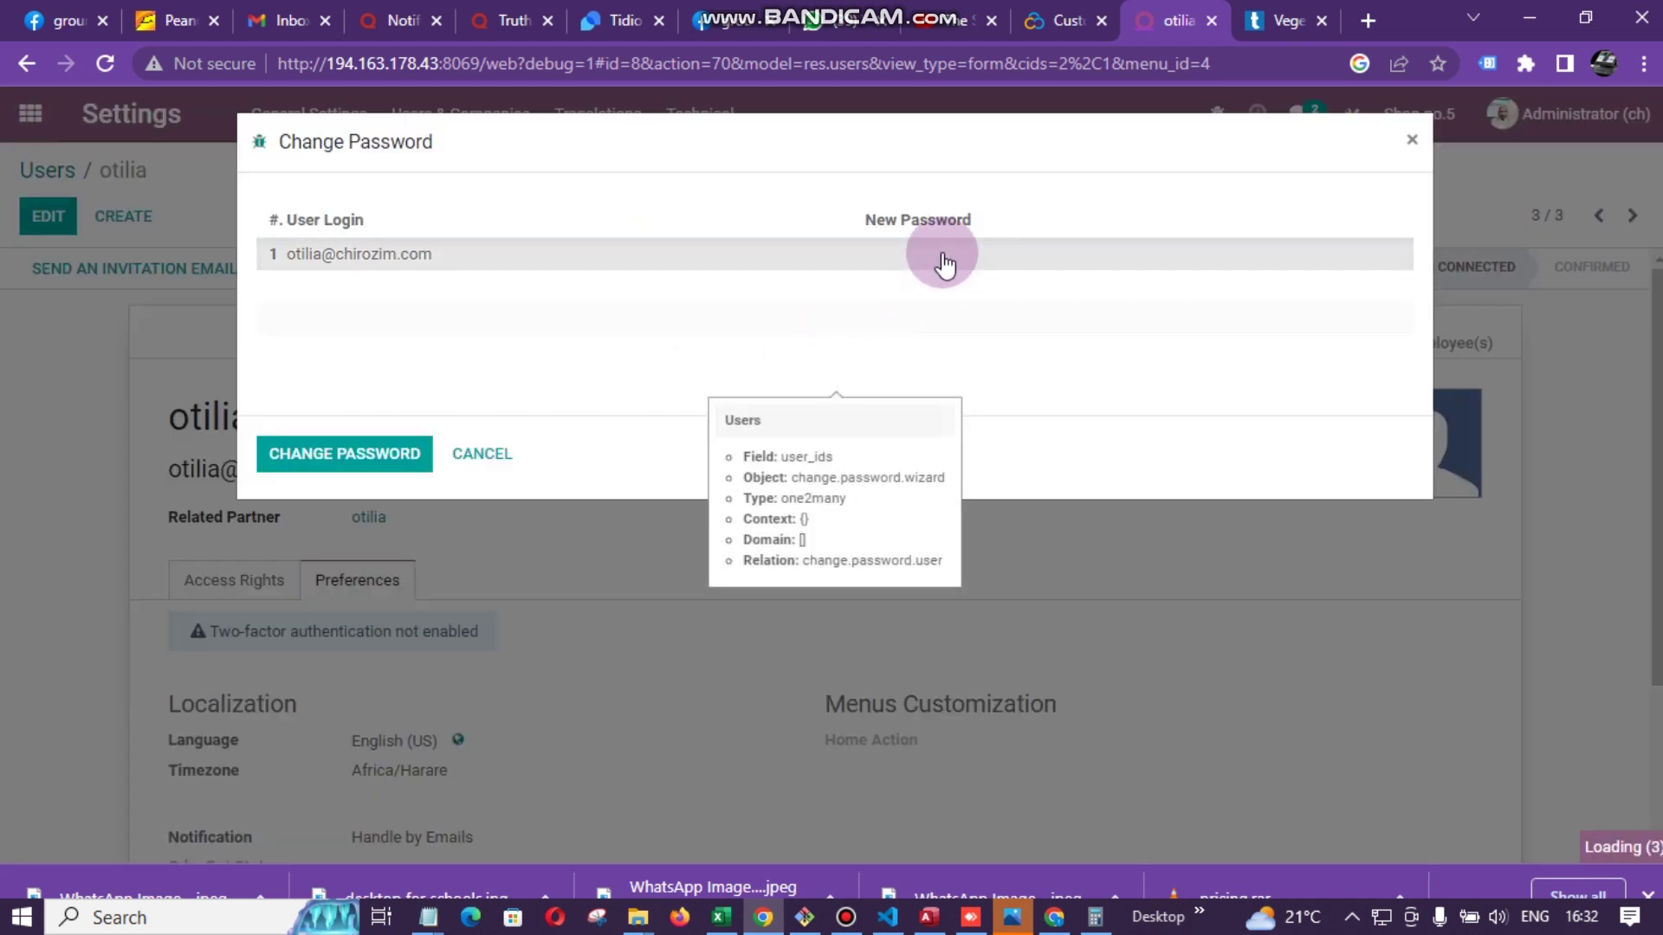
pyautogui.click(945, 260)
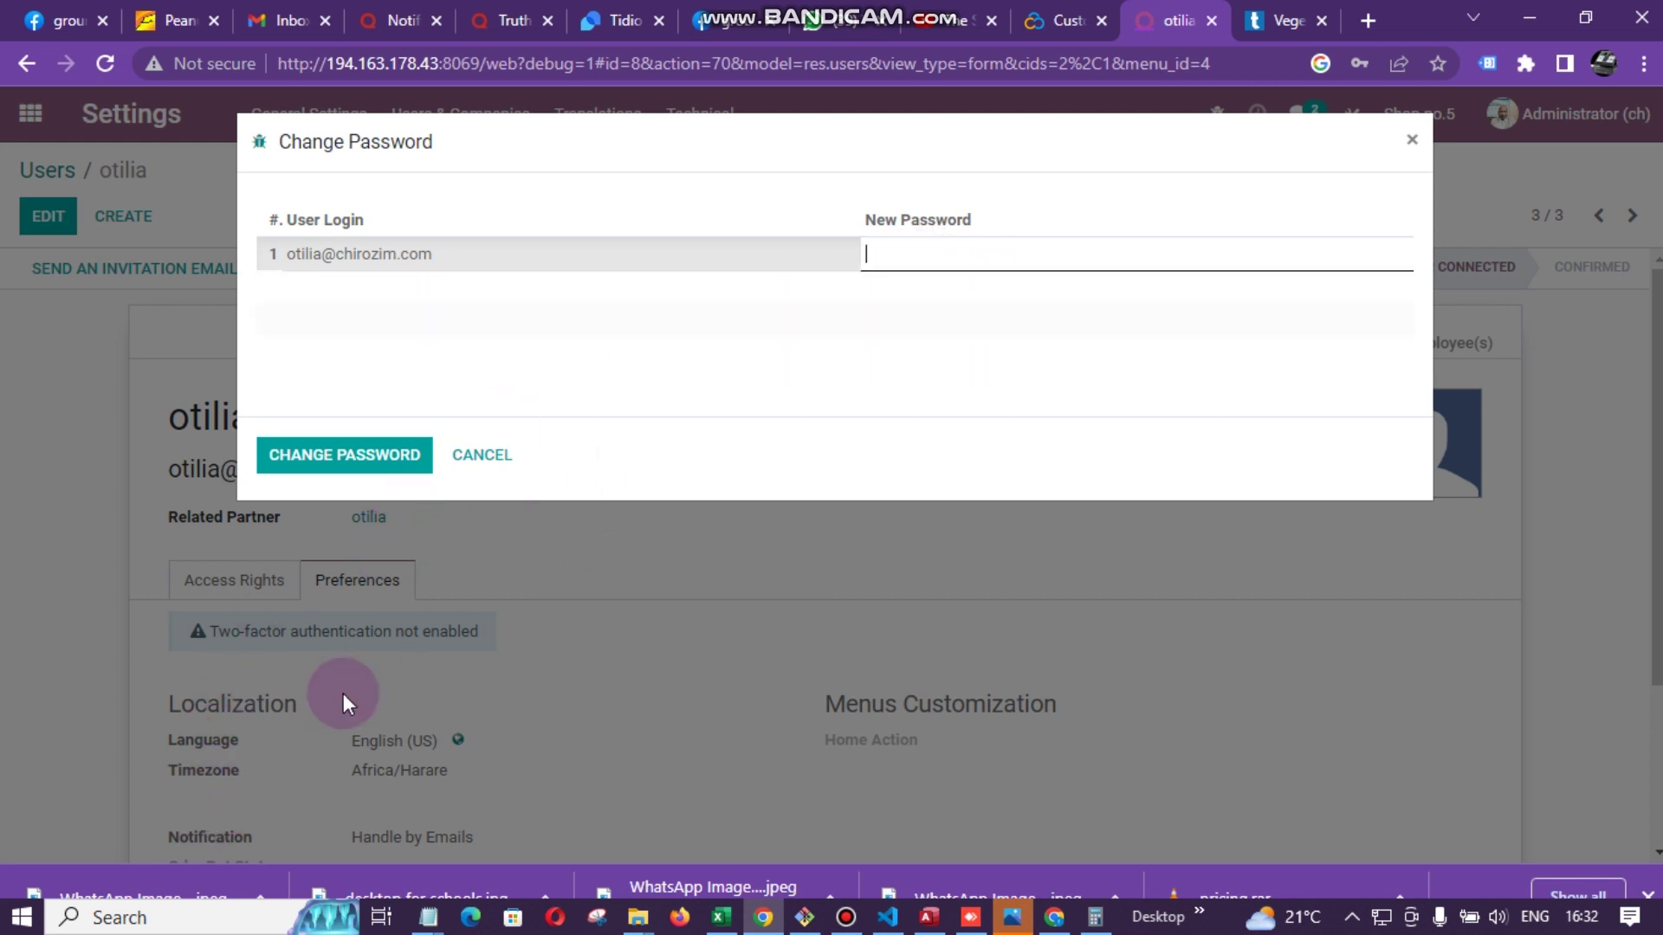
pyautogui.click(188, 916)
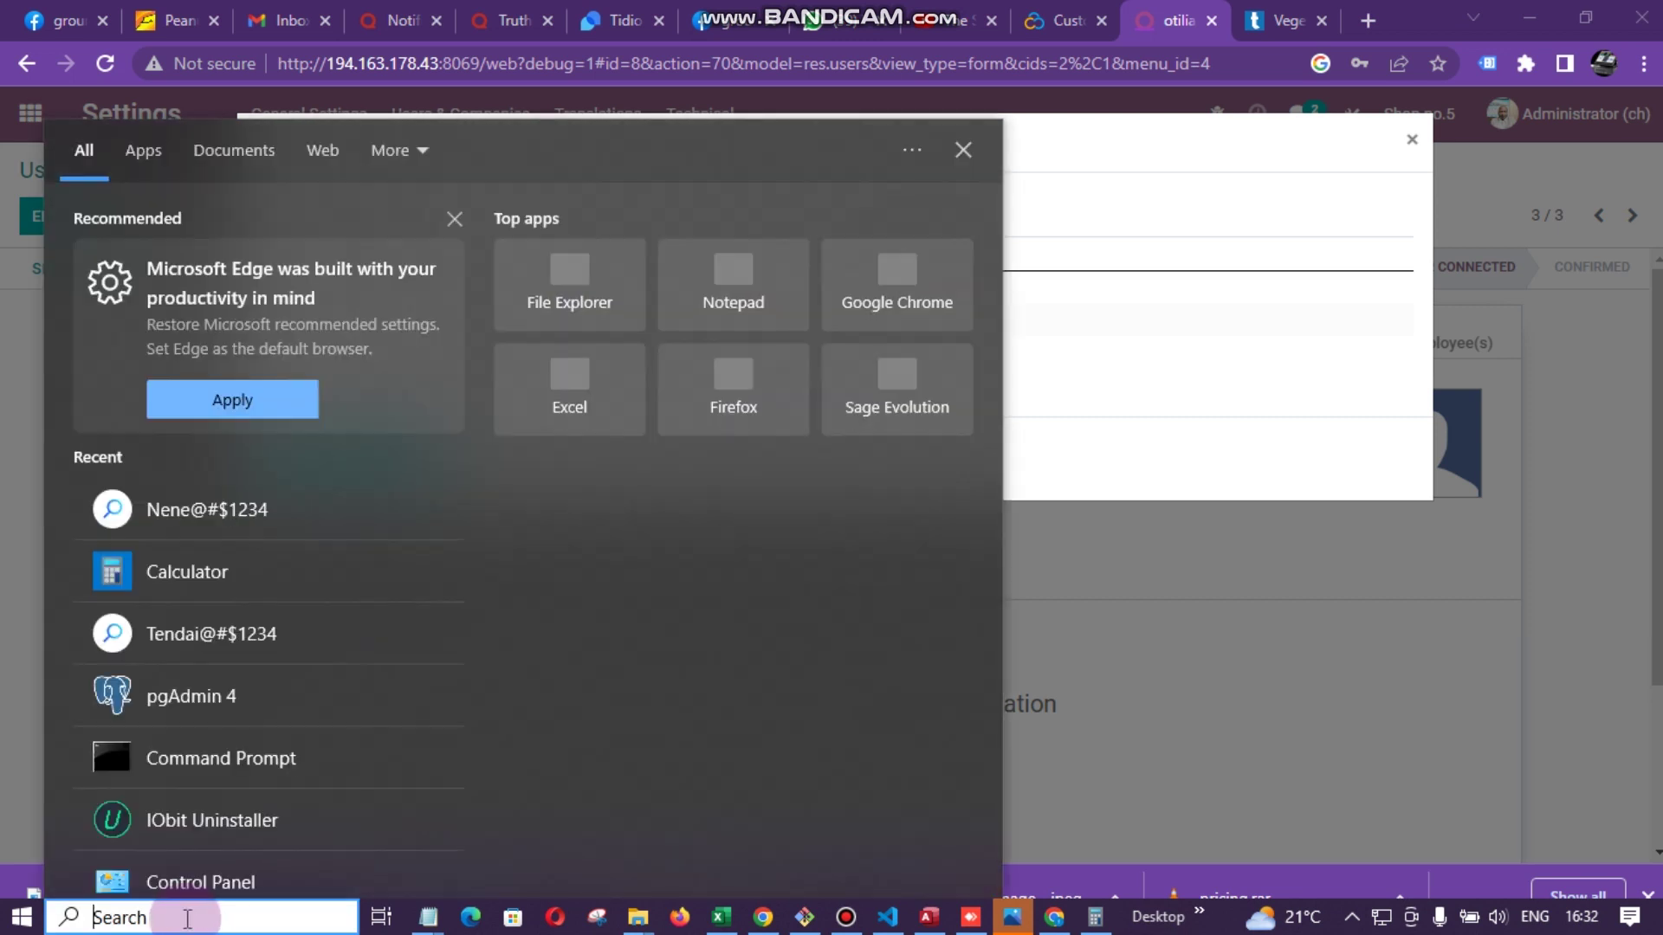
# - Search the user's name in Windows Search, then dismiss it and return to the Change Password dialog
pyautogui.write('Otili')
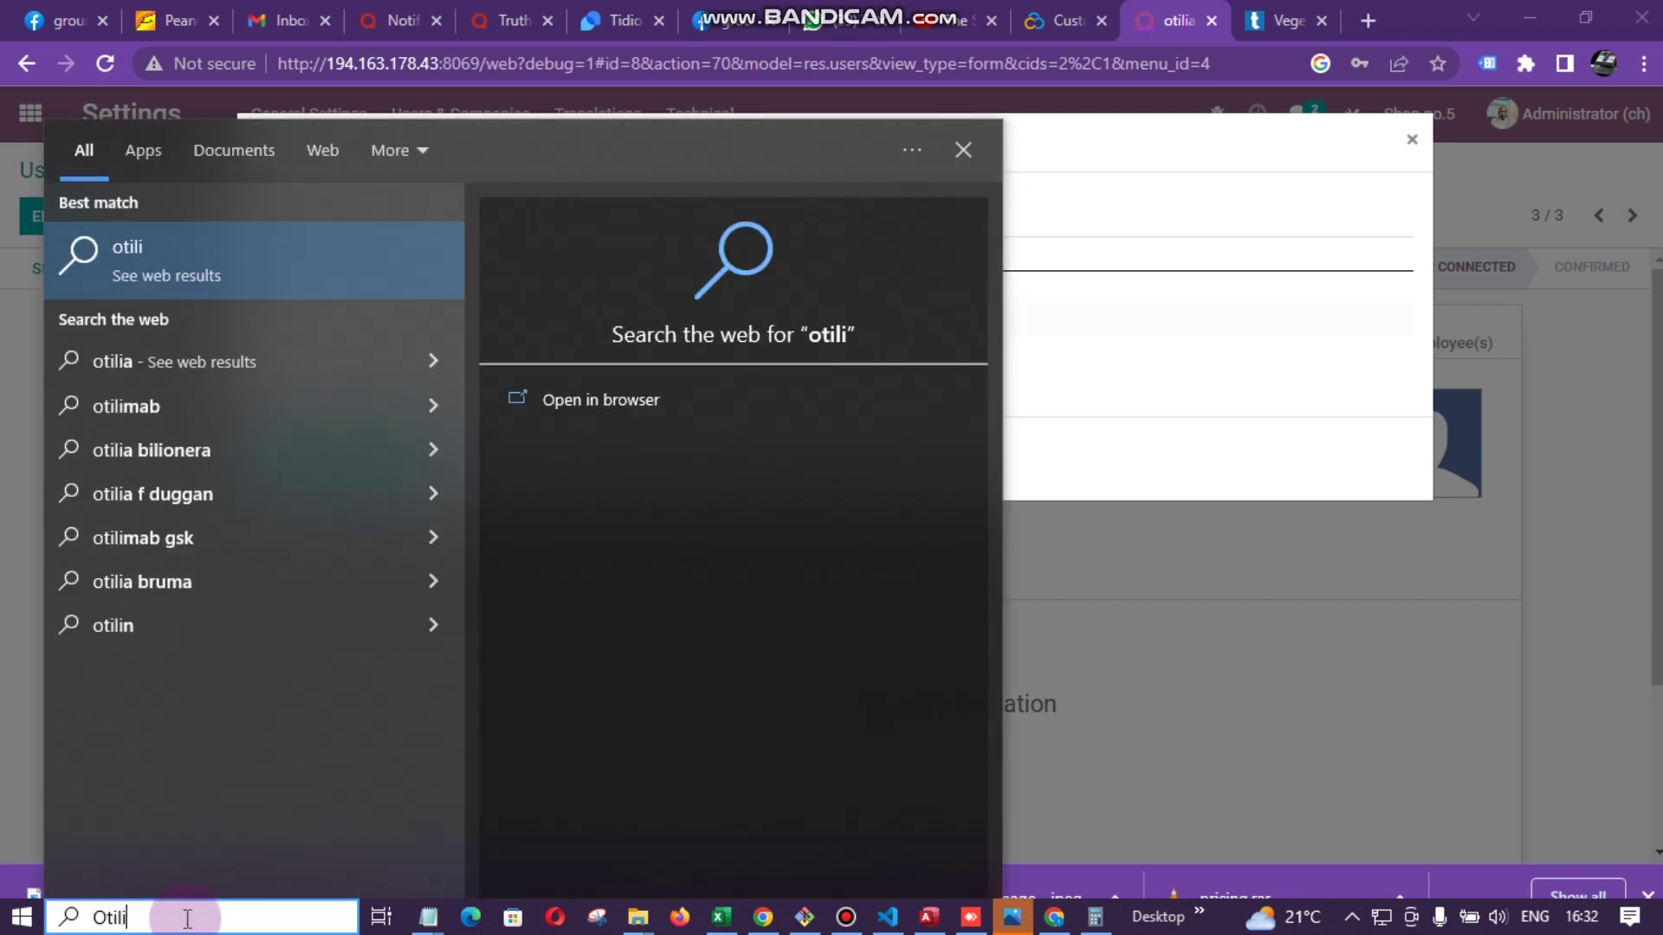
pyautogui.write('A')
pyautogui.press('BackSpace')
pyautogui.write('A')
pyautogui.press('BackSpace')
pyautogui.write('a')
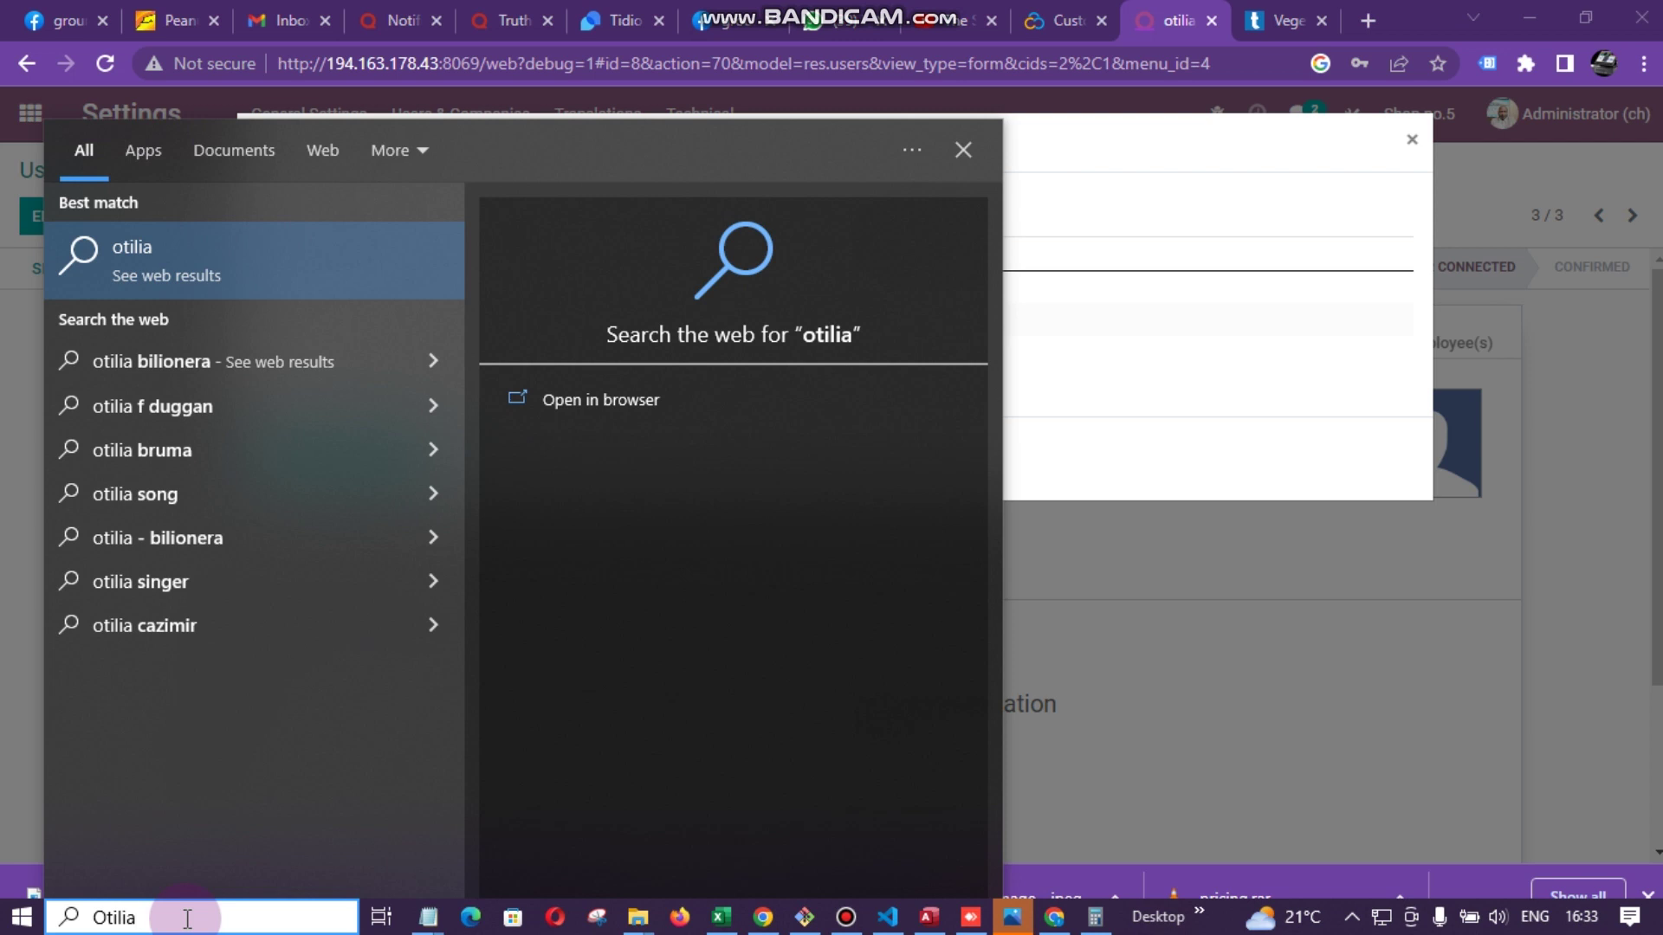
pyautogui.moveTo(165, 925); pyautogui.dragTo(4, 925)
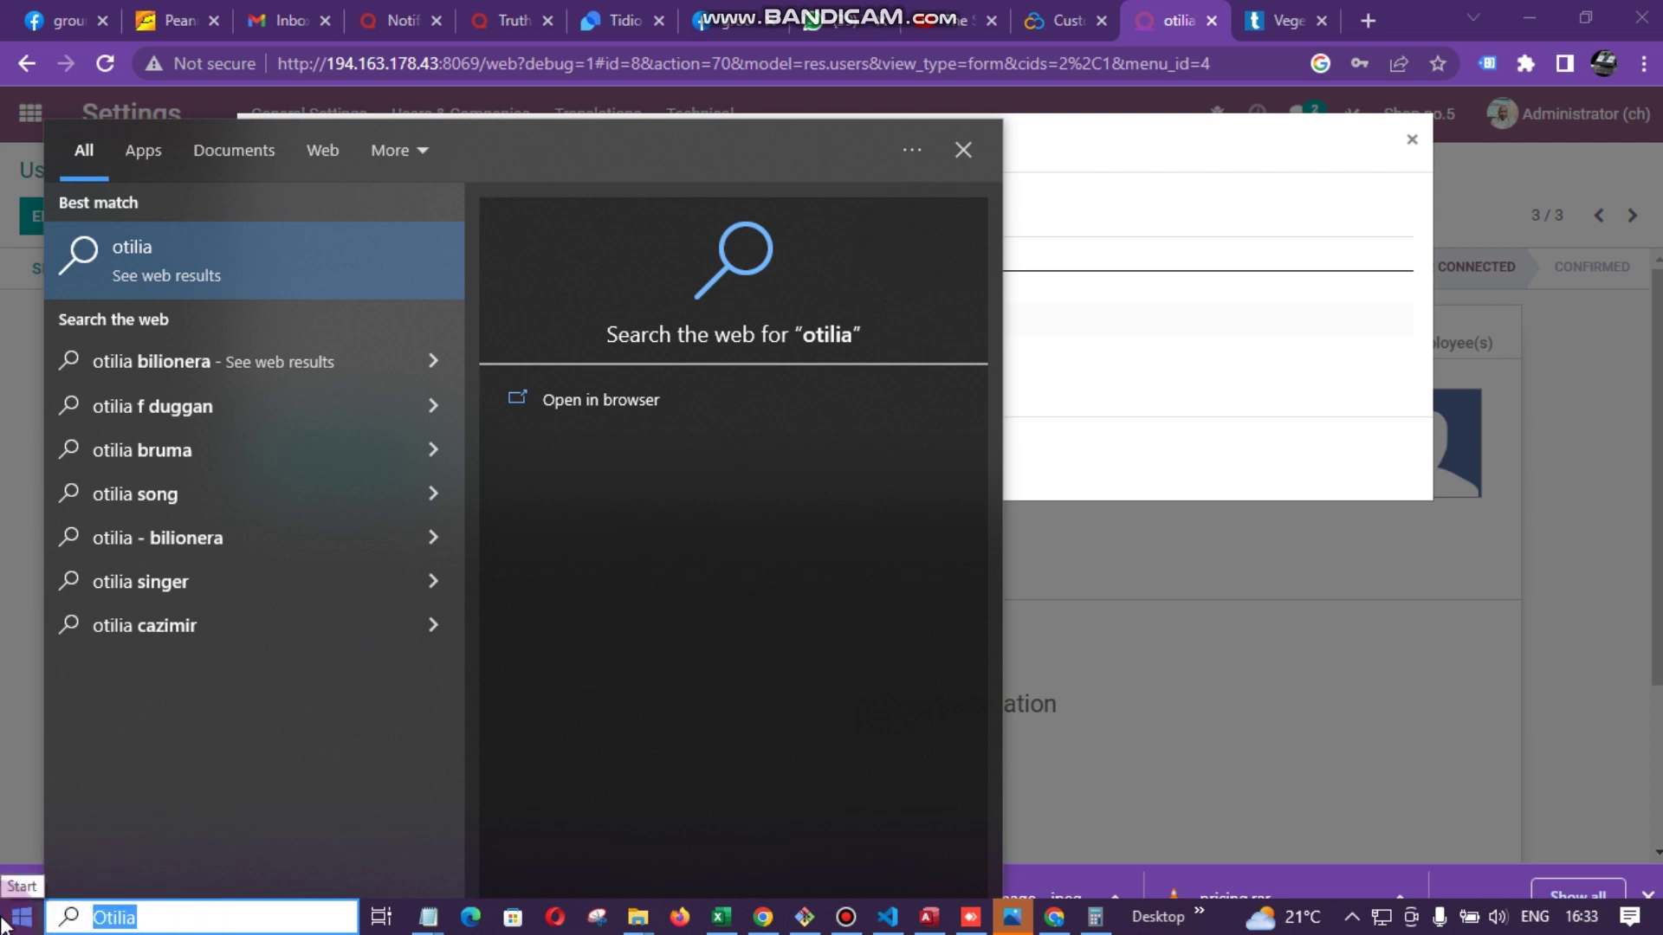
pyautogui.write('C')
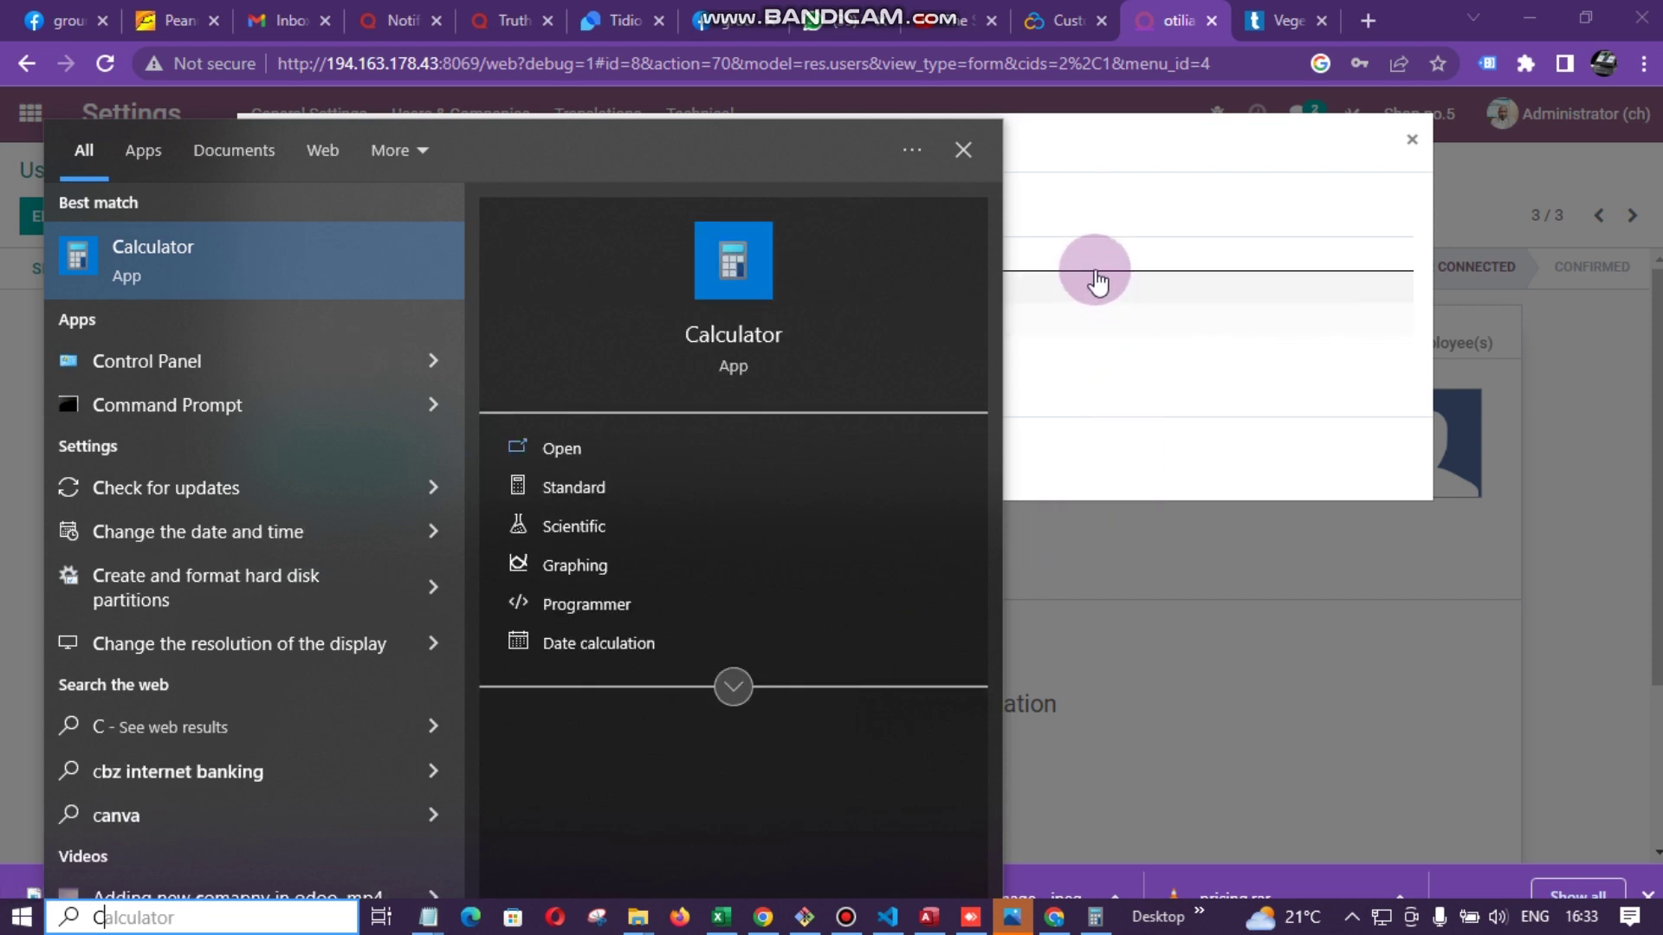
pyautogui.click(1076, 260)
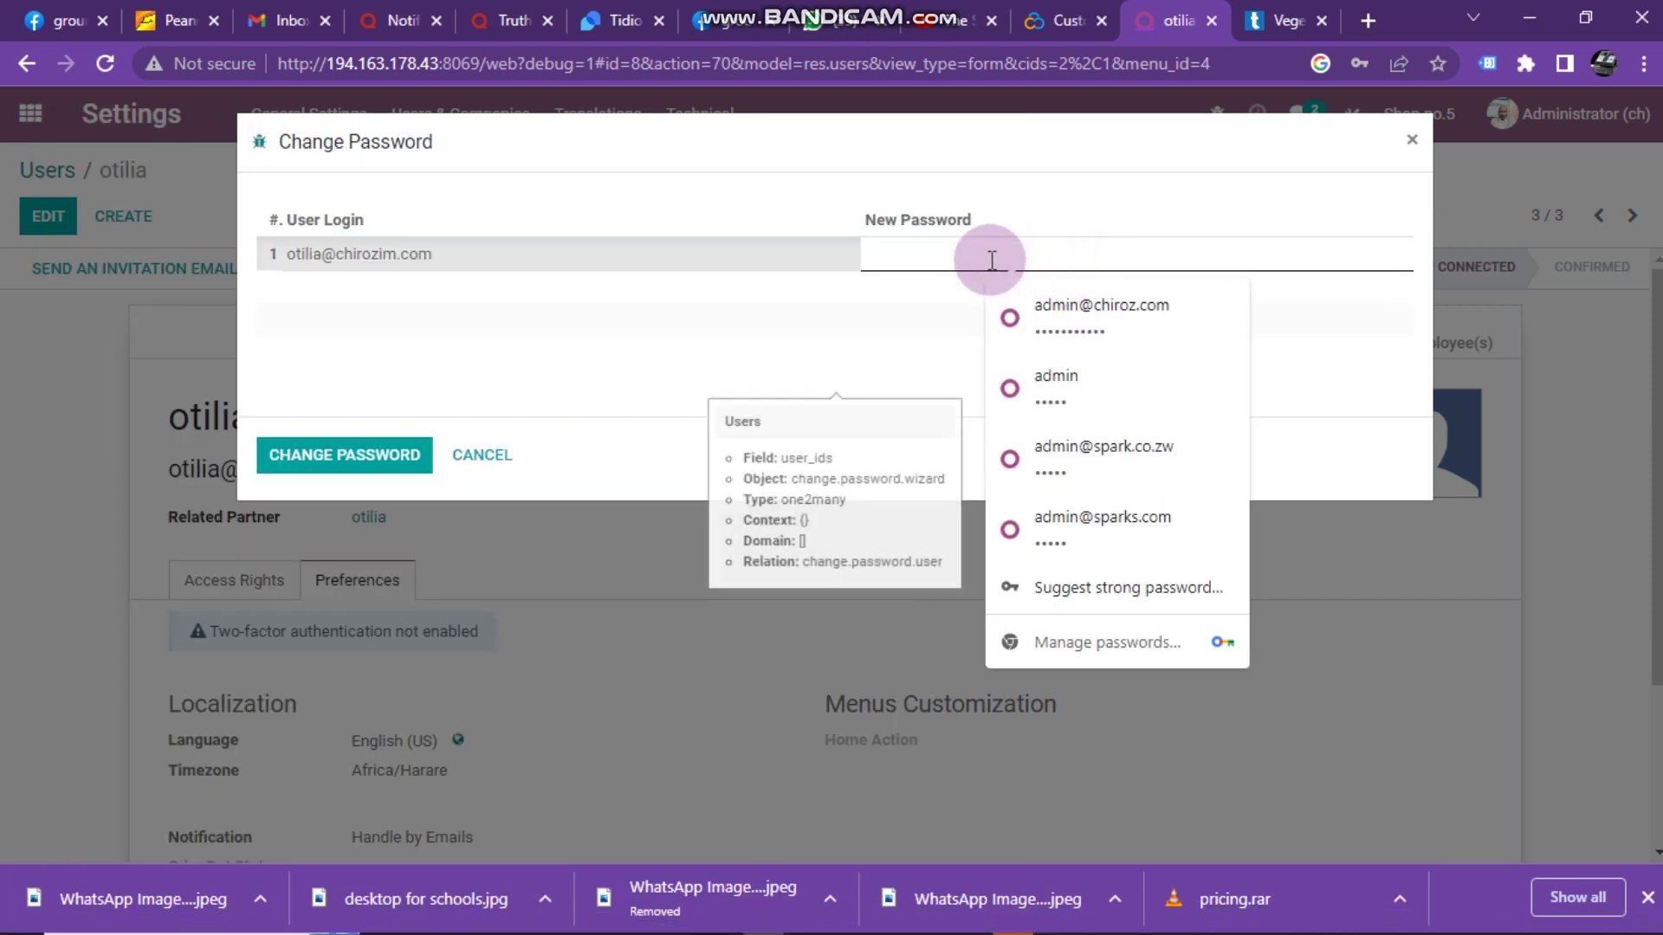
# - Enter a new password for the user's login, apply it, and dismiss Chrome's update-password popup
pyautogui.hotkey('ctrl', 'v')
pyautogui.moveTo(1116, 250); pyautogui.dragTo(587, 251)
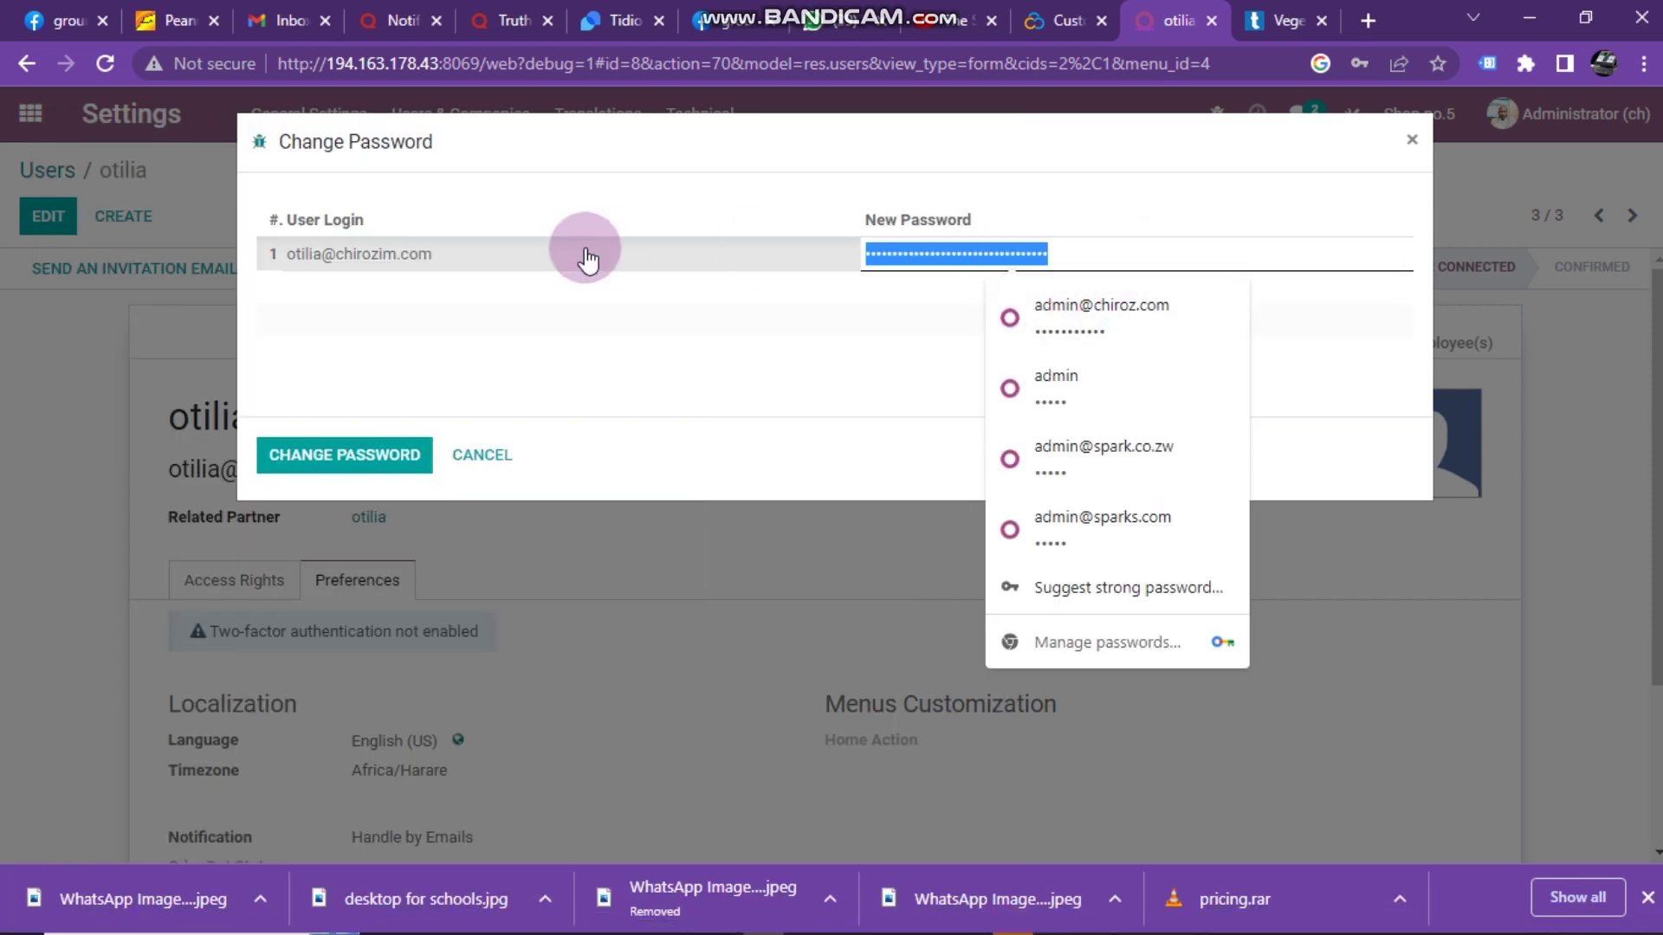
pyautogui.write('•')
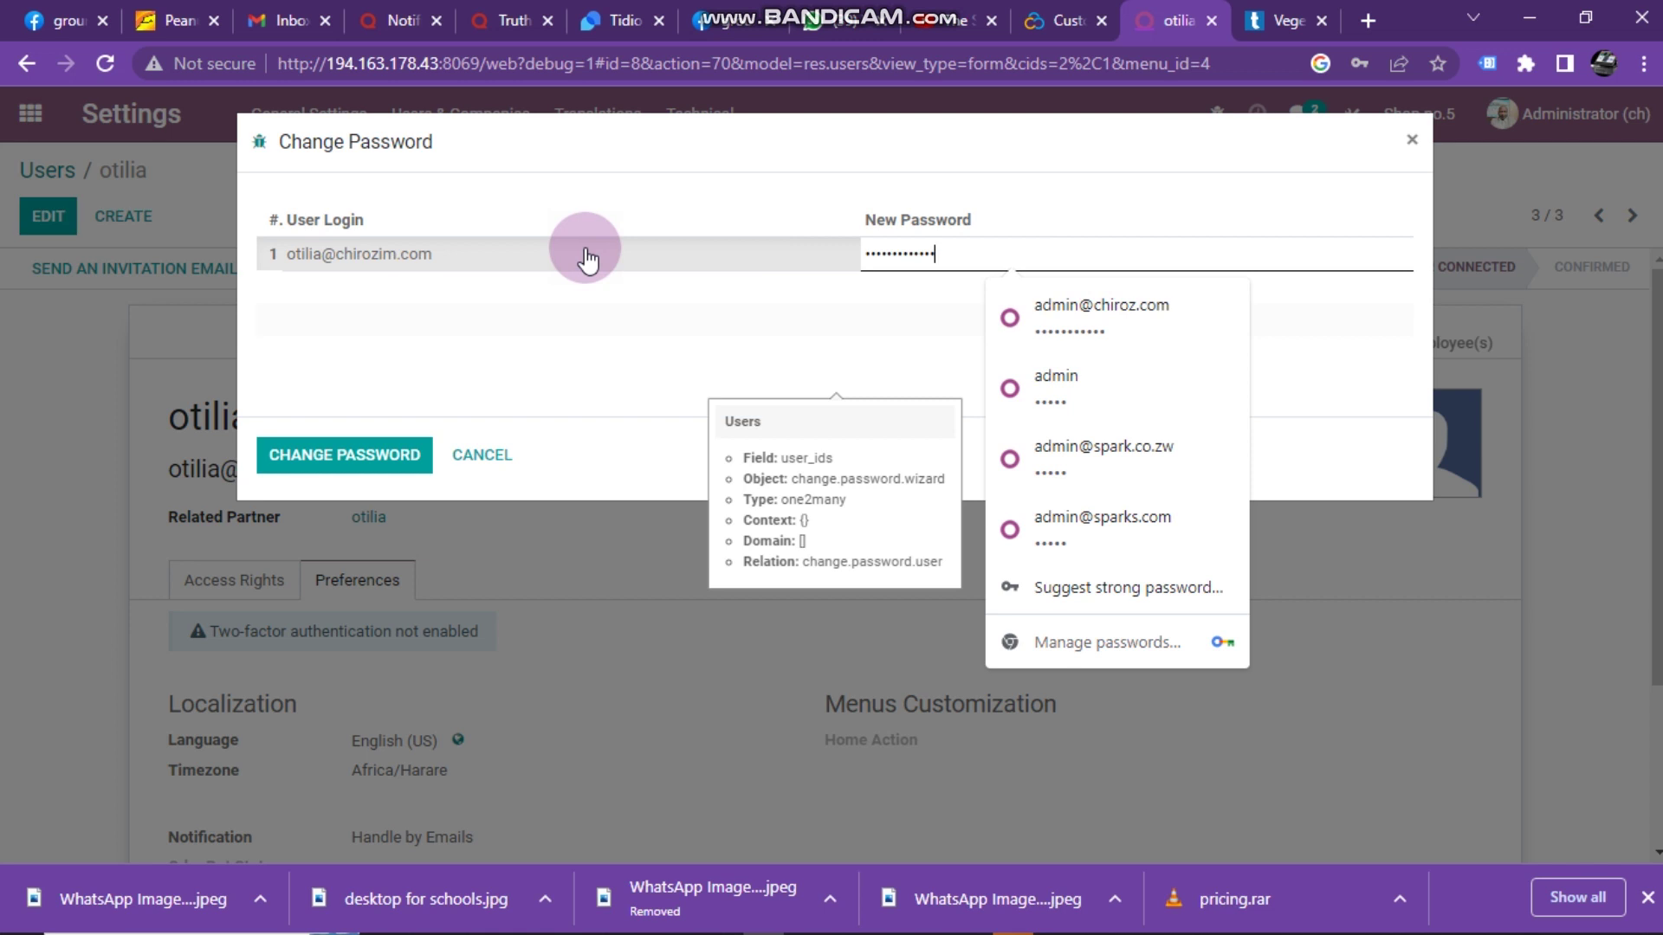
pyautogui.click(624, 369)
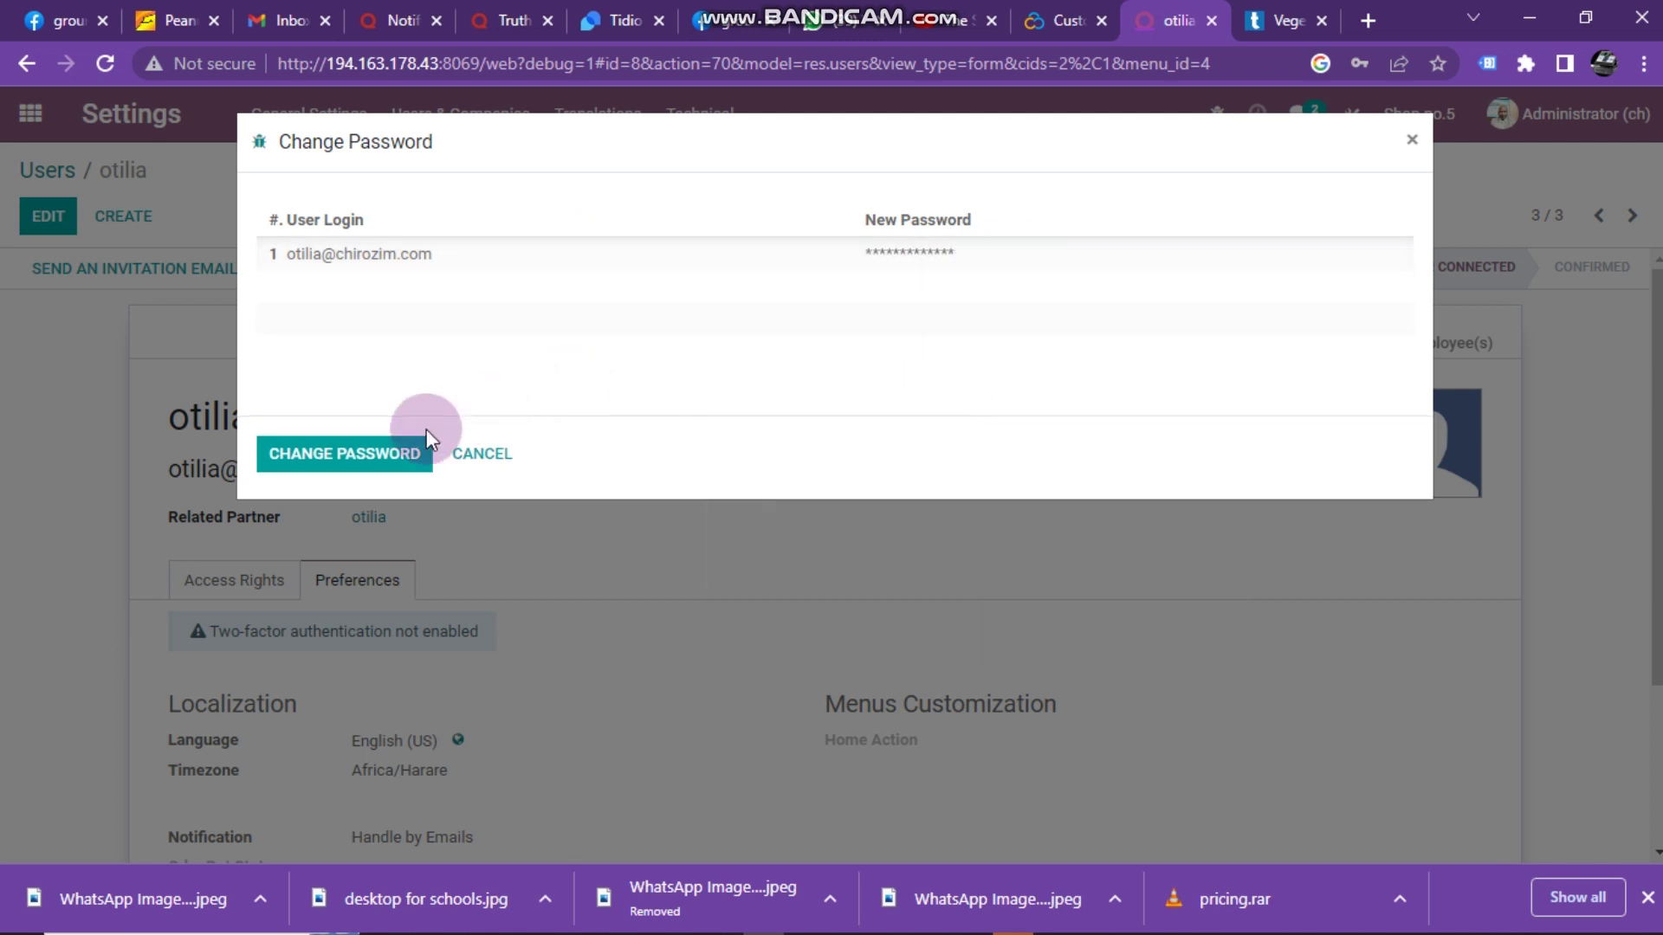
pyautogui.click(331, 455)
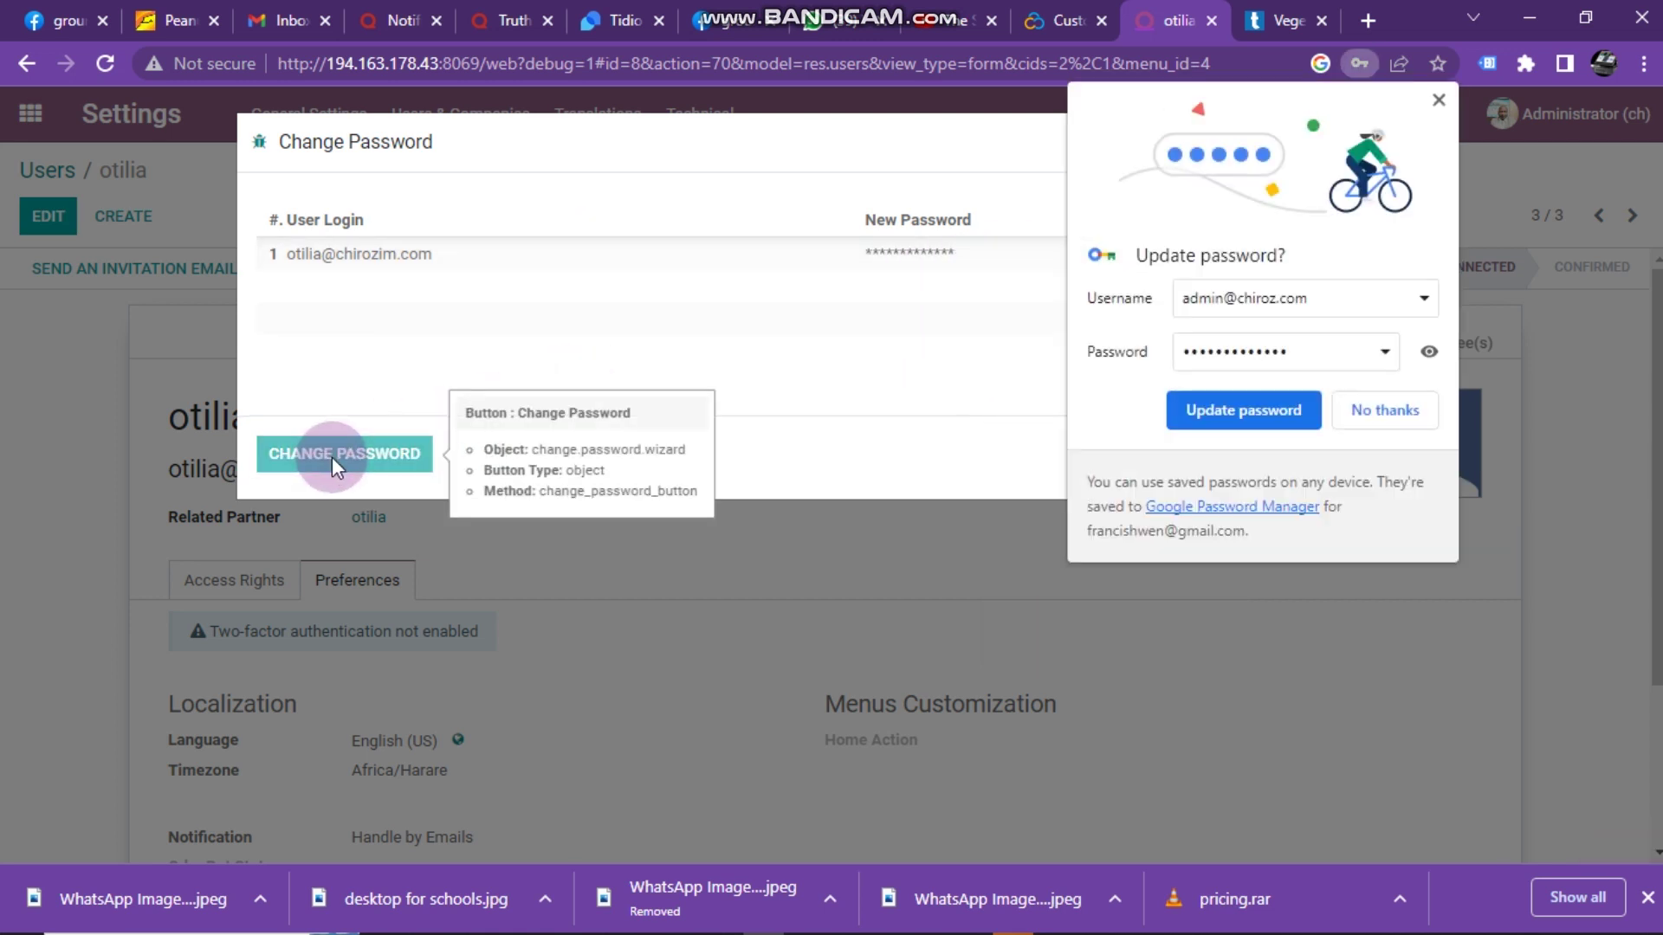
pyautogui.click(1438, 101)
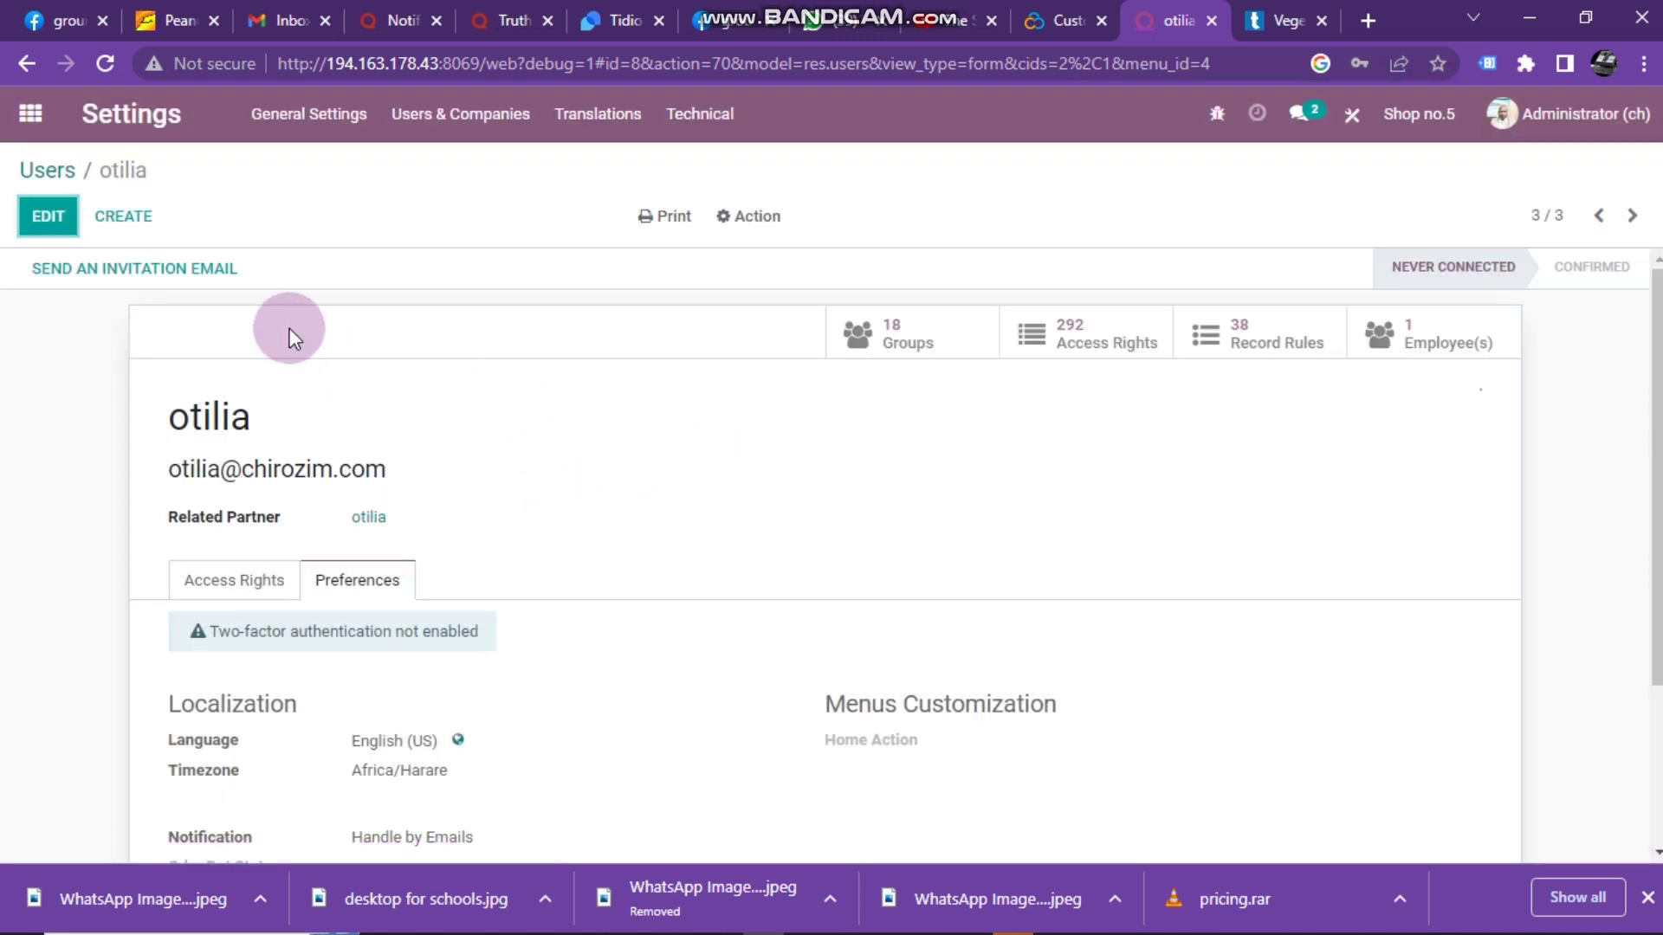
# - Return to the Users list, now showing three internal users, and start a new user form
pyautogui.click(48, 176)
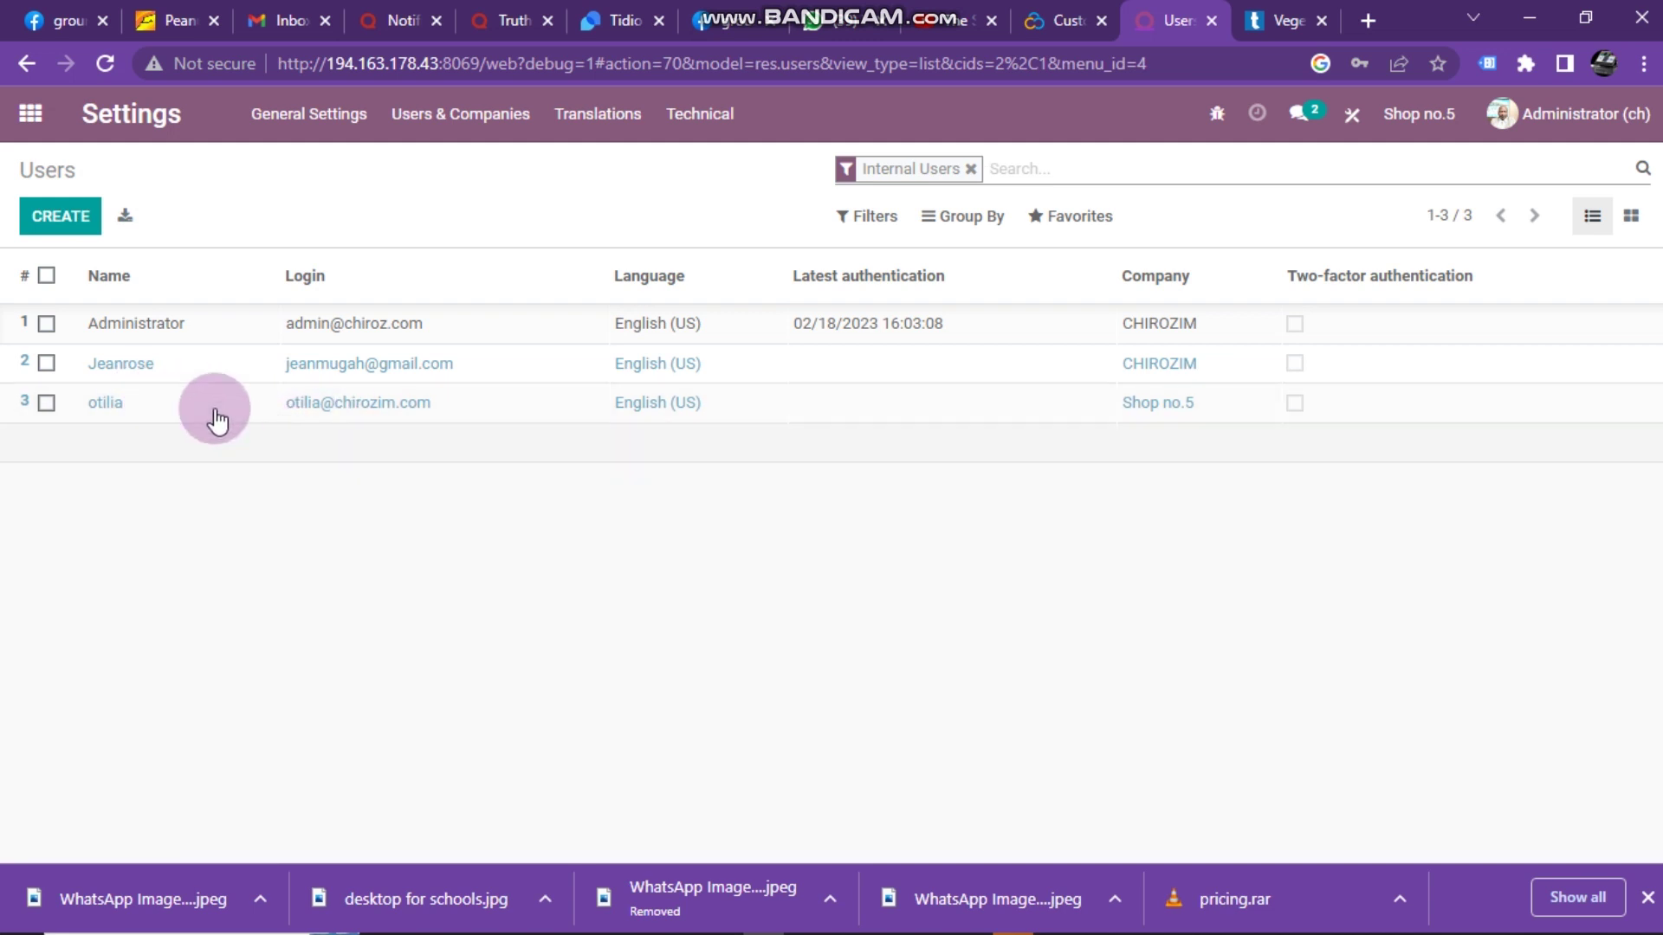
pyautogui.click(51, 219)
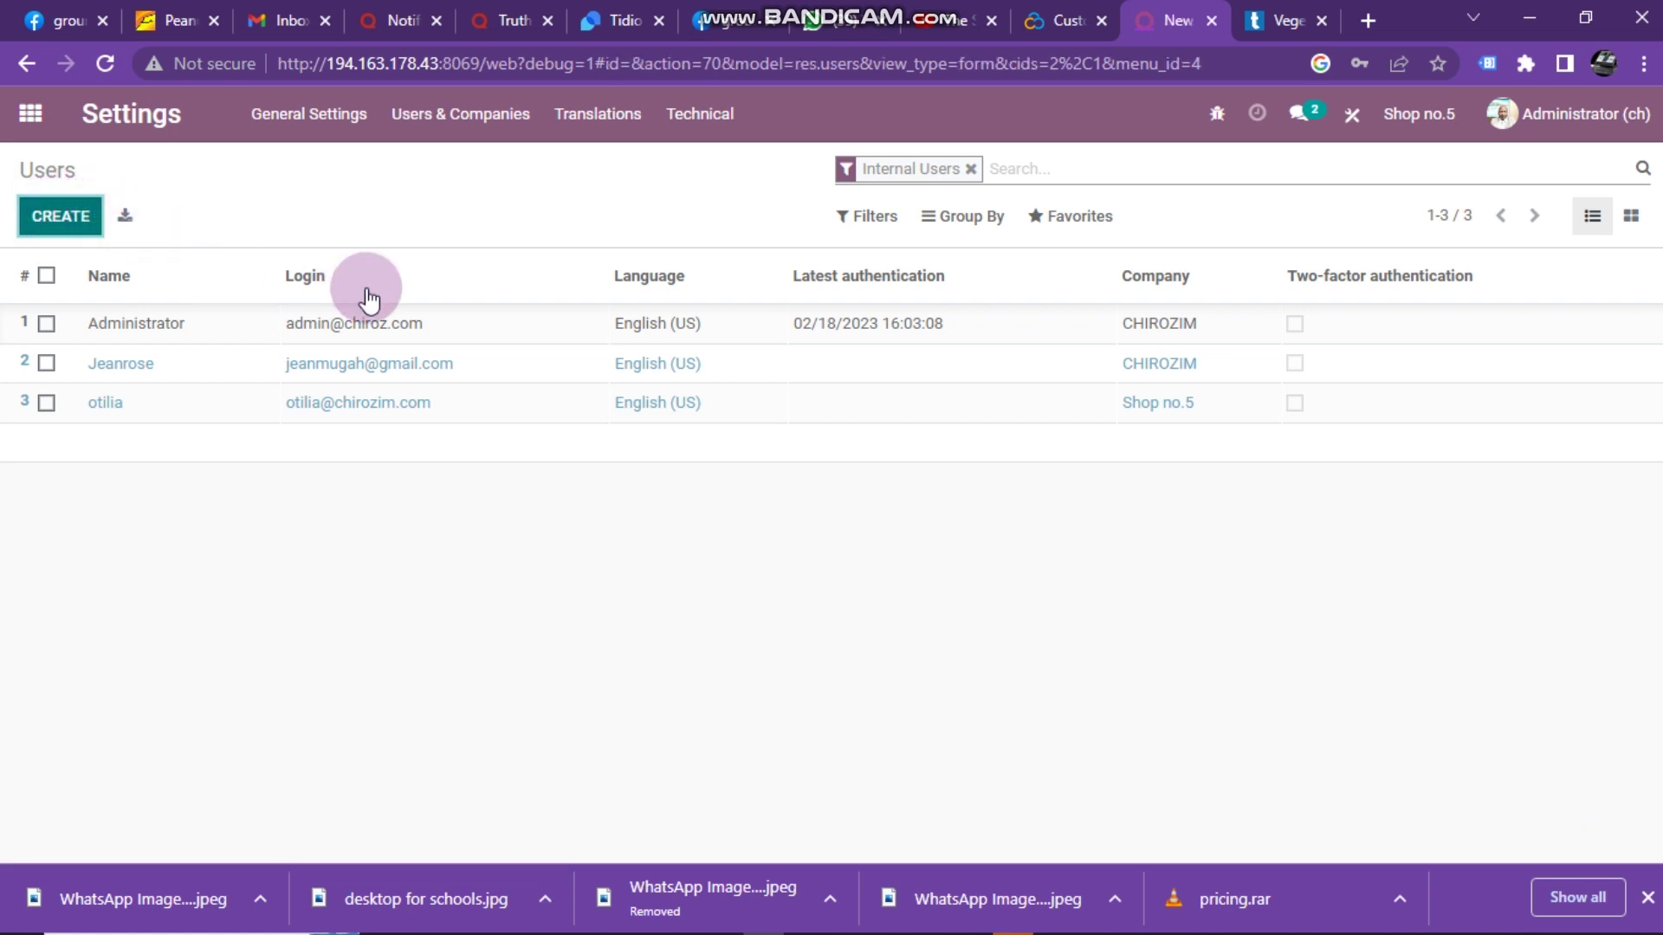
pyautogui.scroll(-3, 473, 599)
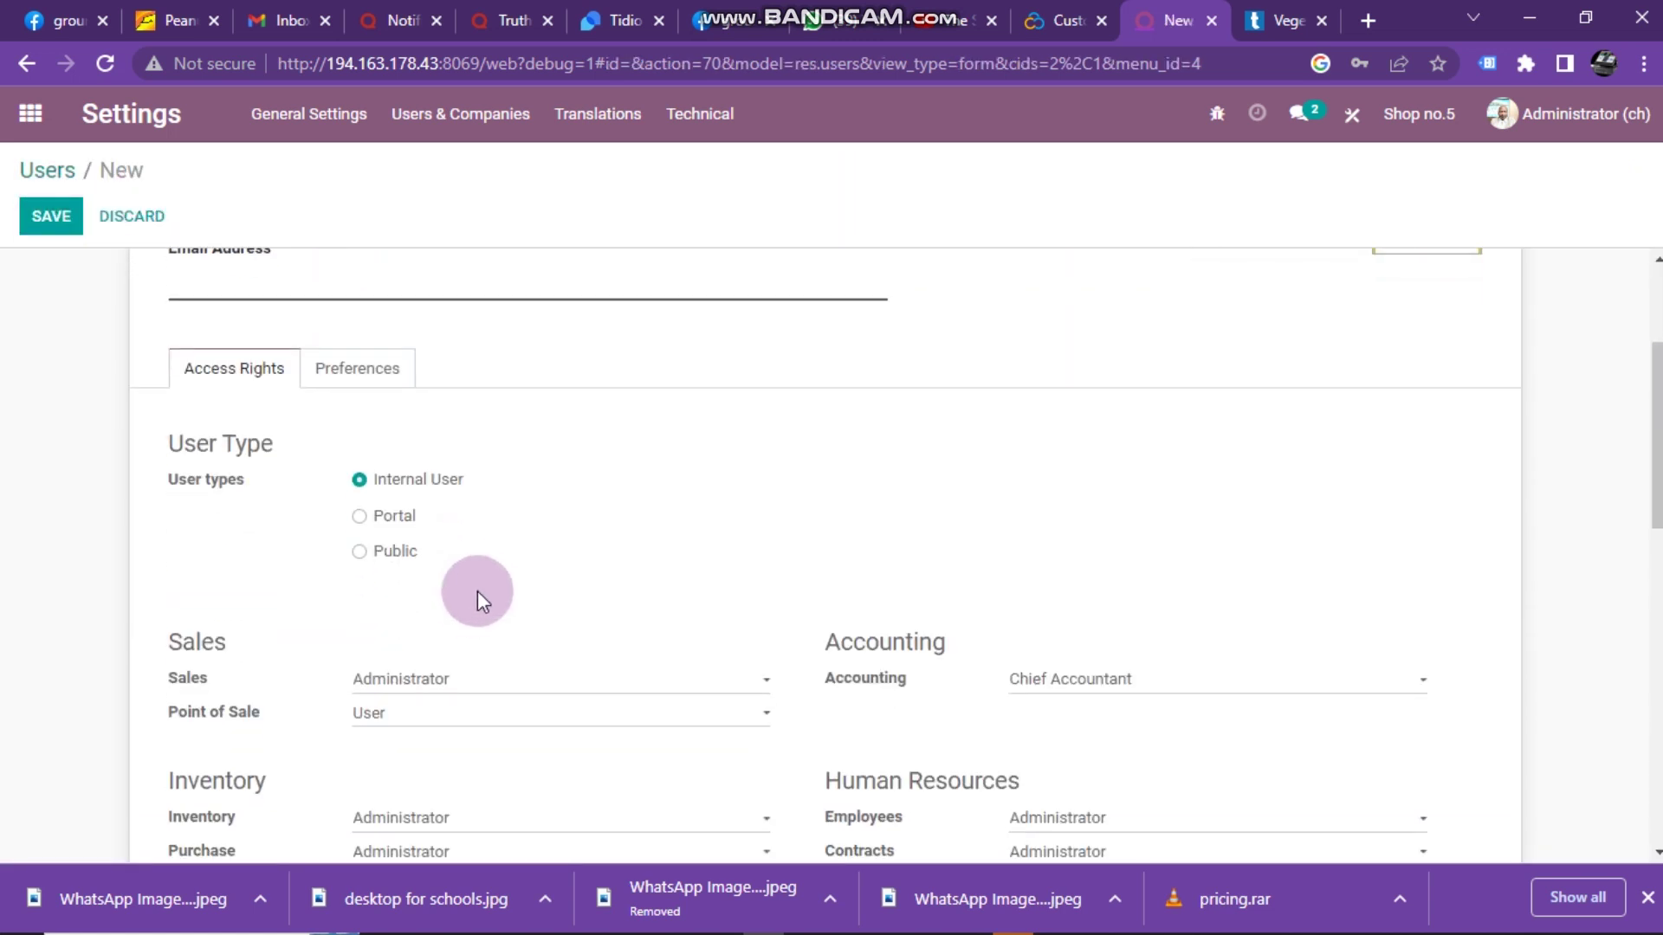
pyautogui.scroll(3, 477, 591)
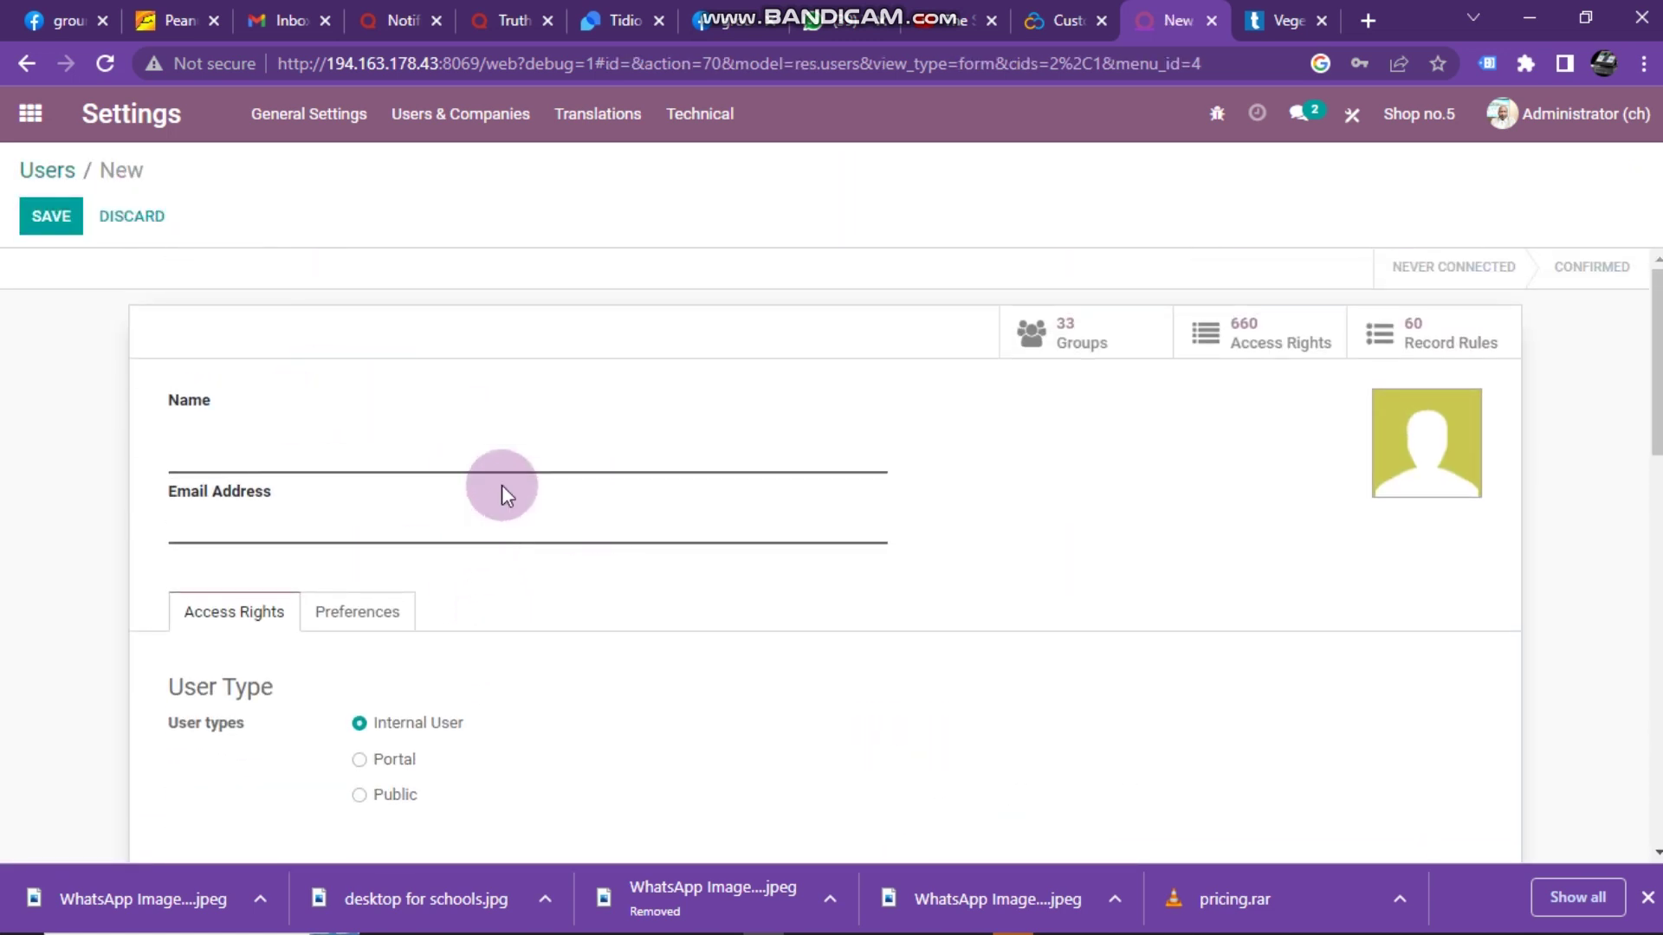